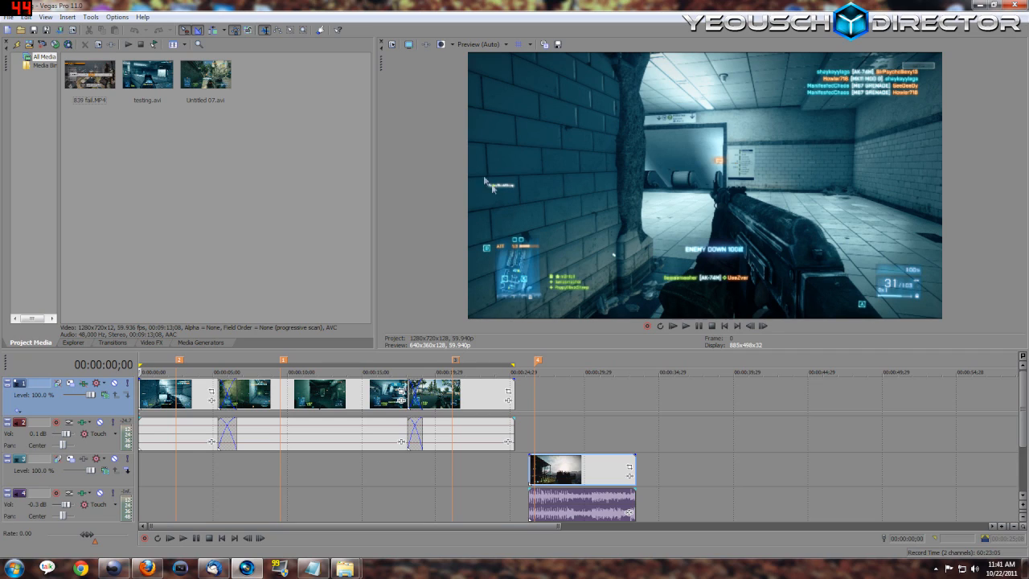
# Check the properties of testing.avi, Untitled 07.avi and 839 fail.MP4 in the project media.
pyautogui.click(147, 82)
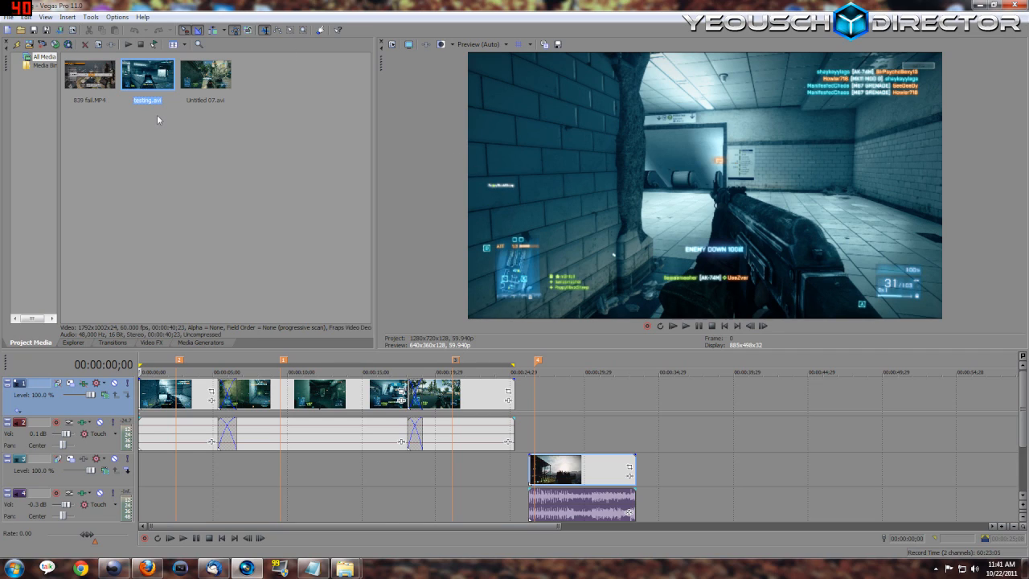
pyautogui.click(209, 81)
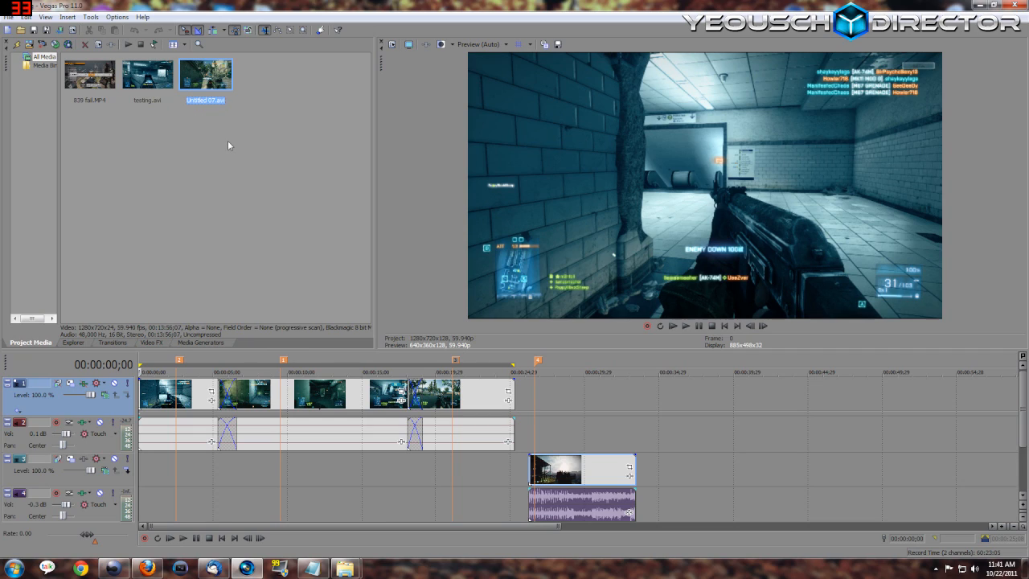
pyautogui.click(90, 76)
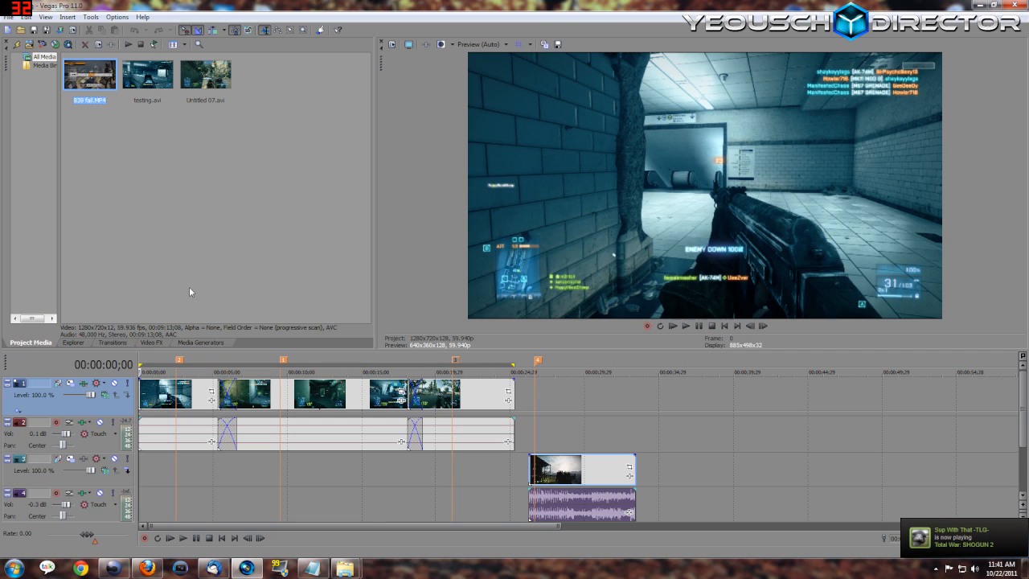
# Start a new project via File > New to bring up the New Project settings.
pyautogui.click(10, 17)
pyautogui.click(16, 29)
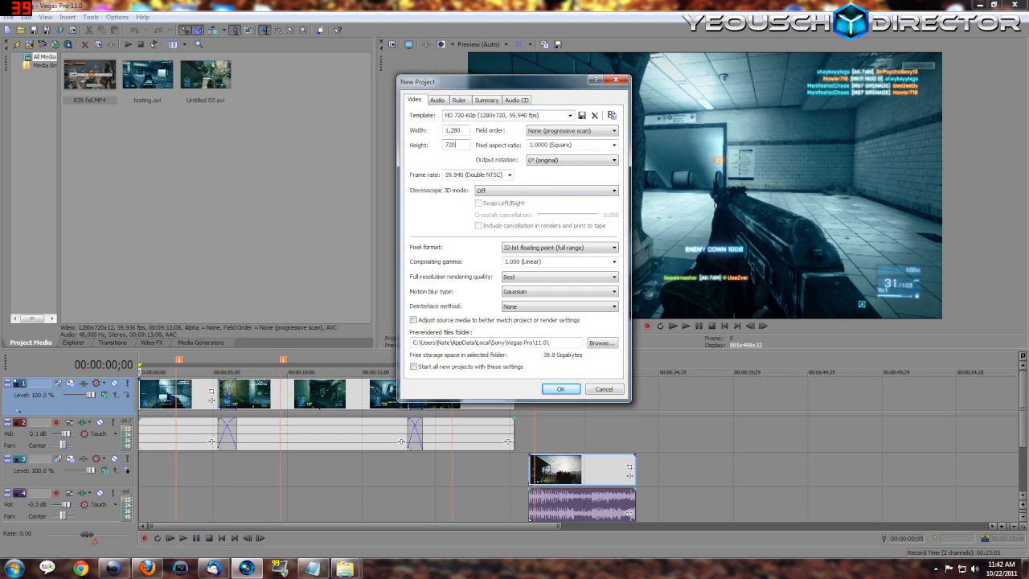
pyautogui.click(456, 144)
pyautogui.click(603, 131)
pyautogui.click(562, 140)
pyautogui.click(555, 145)
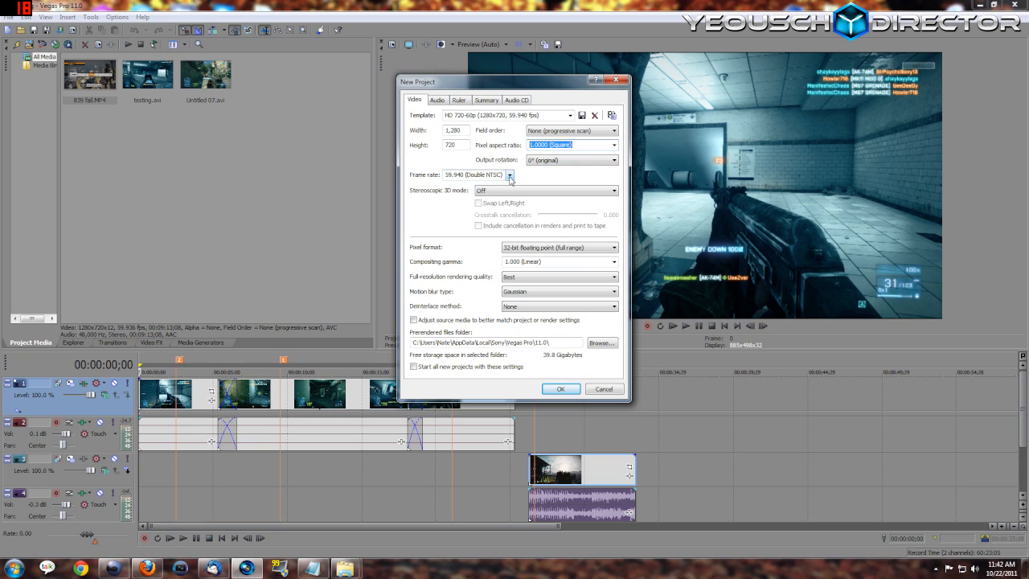
pyautogui.click(509, 176)
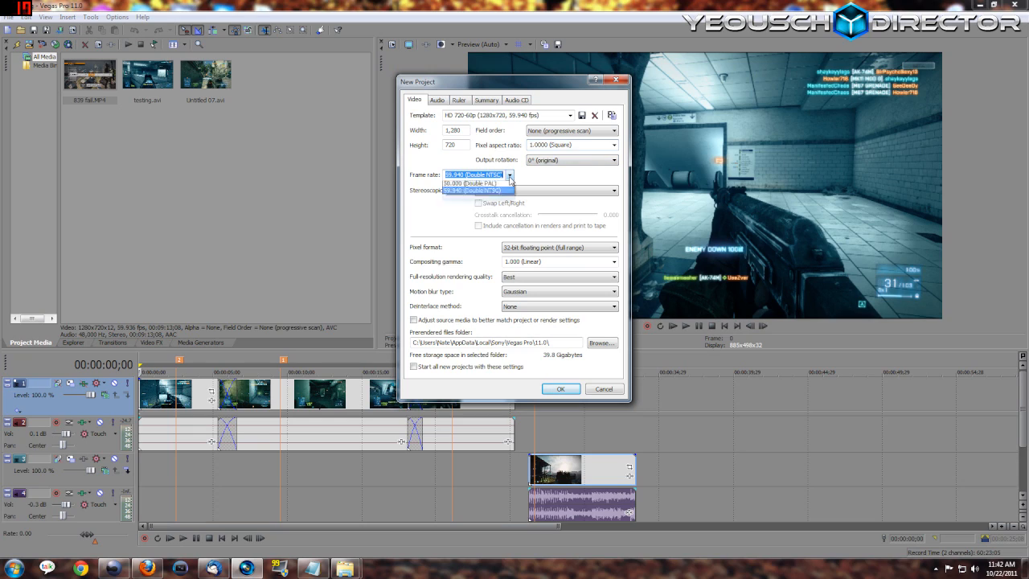
pyautogui.click(483, 175)
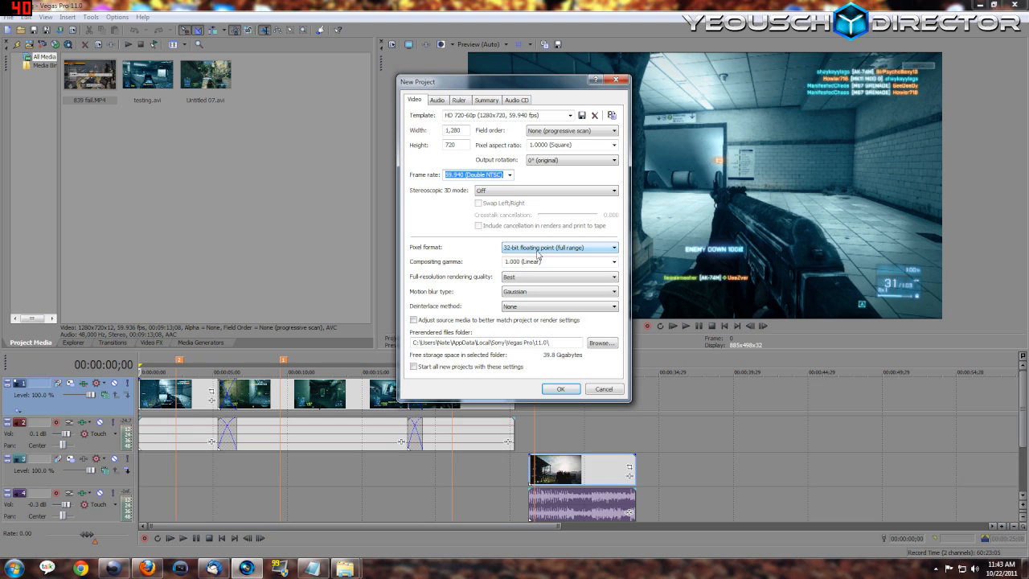
pyautogui.click(613, 247)
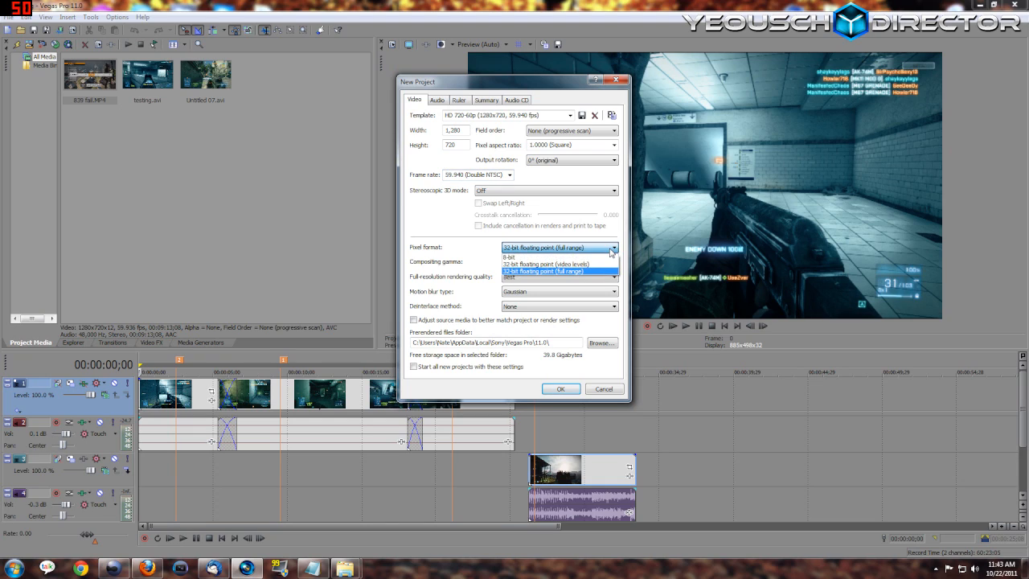
pyautogui.click(561, 256)
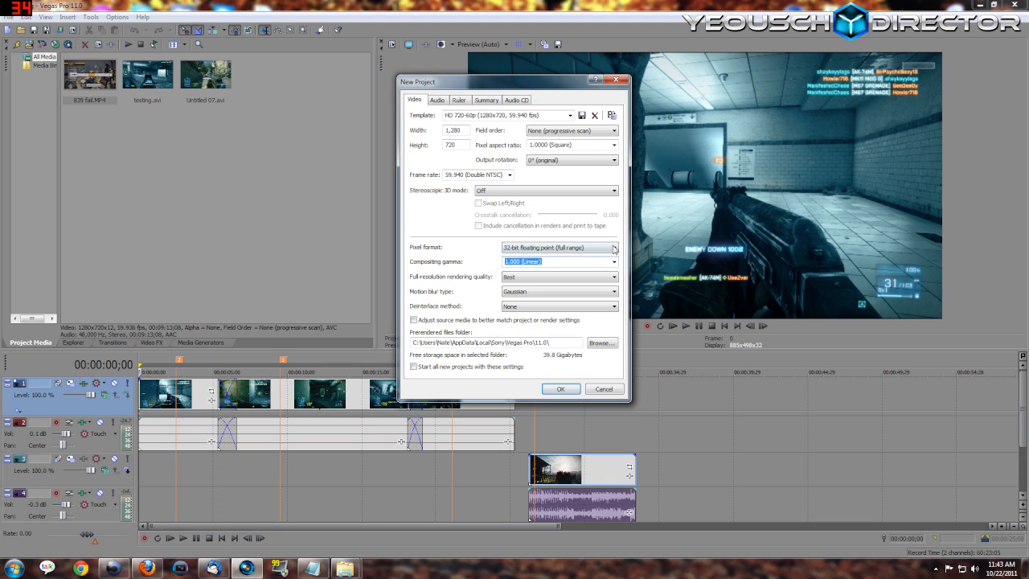
pyautogui.click(598, 277)
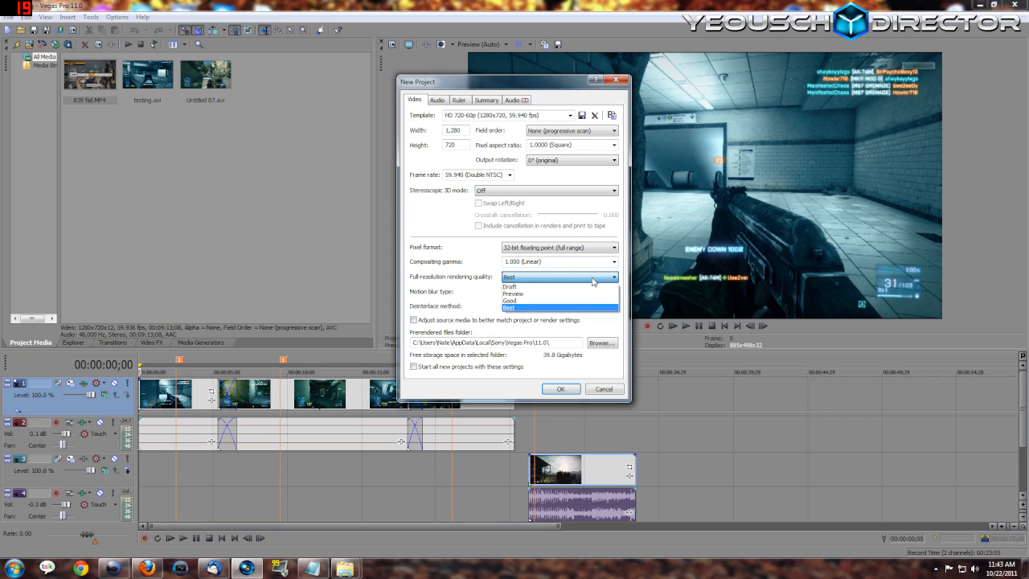
pyautogui.click(560, 307)
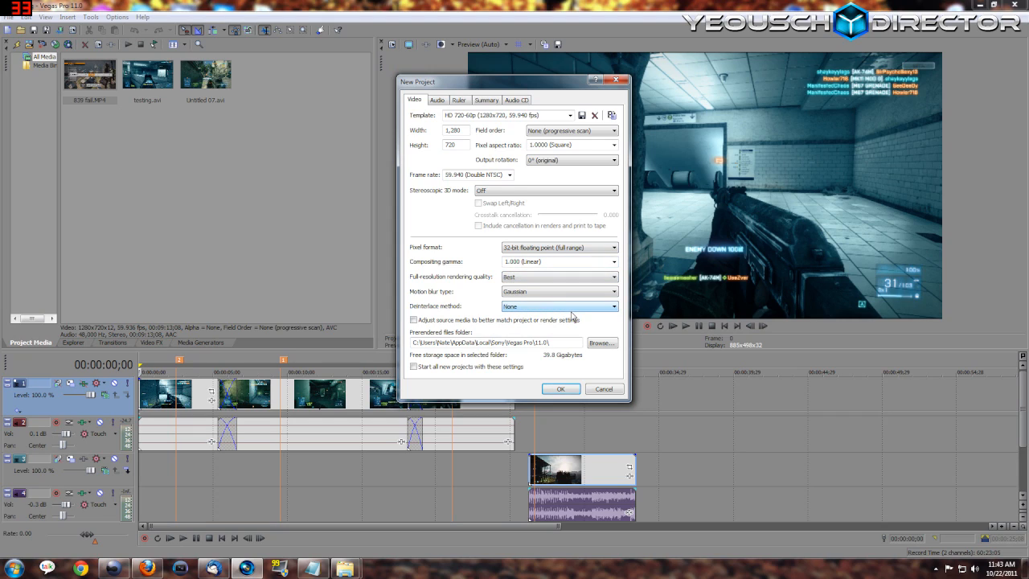
pyautogui.click(578, 294)
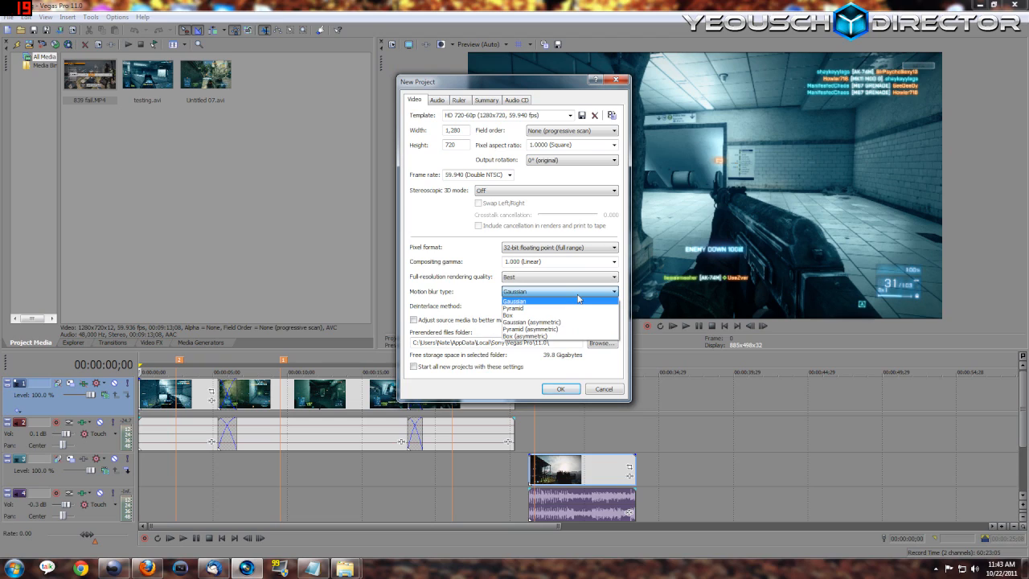
pyautogui.click(573, 301)
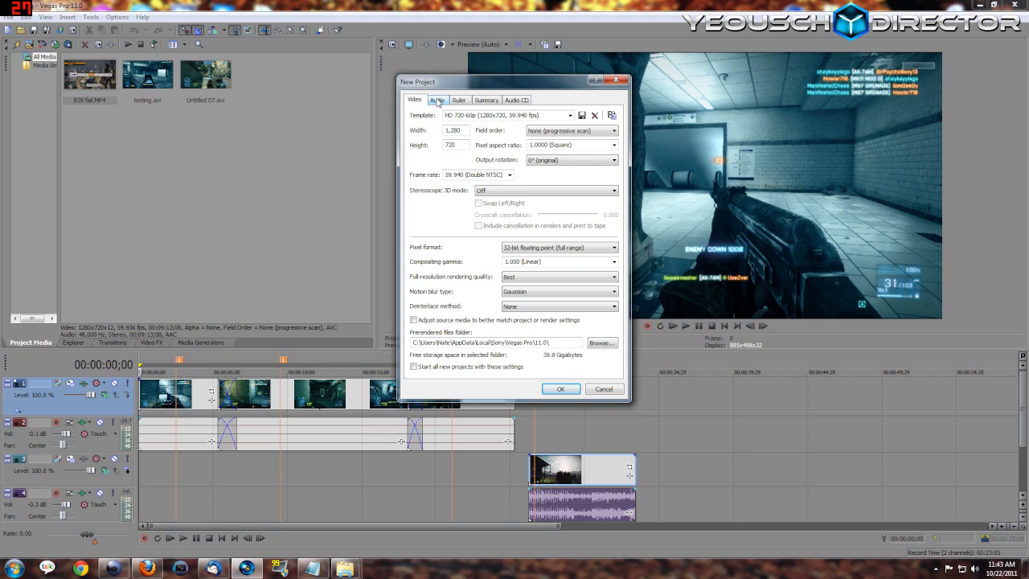
pyautogui.click(438, 100)
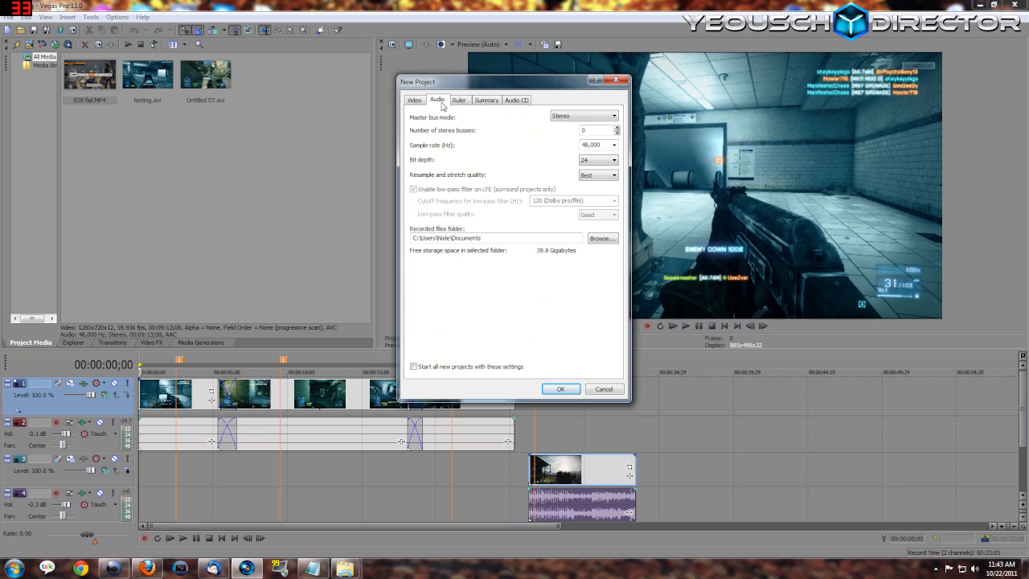
# Review the audio settings: Stereo master bus, 48,000 Hz sample rate, 24-bit depth.
pyautogui.click(604, 116)
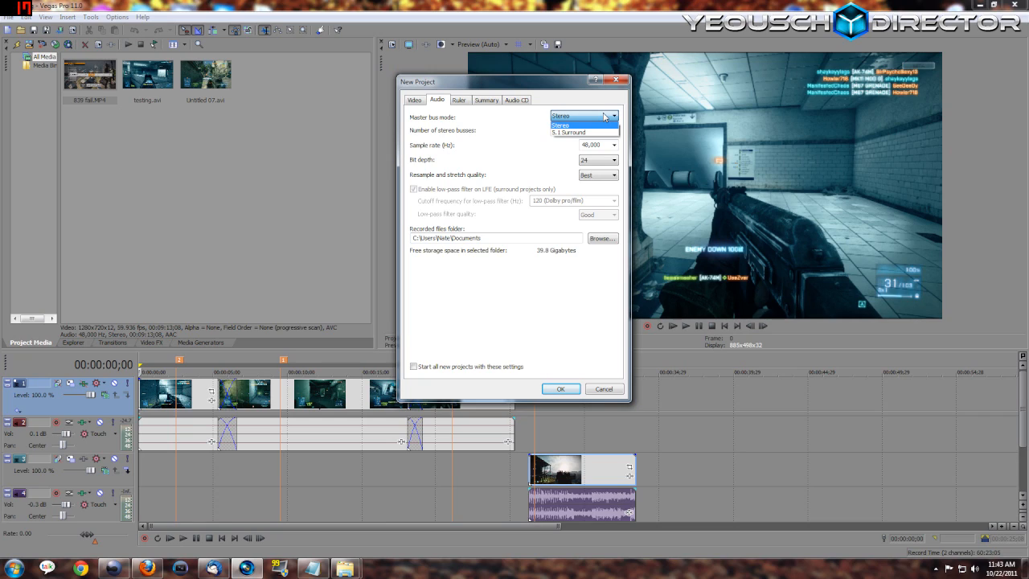
pyautogui.click(605, 116)
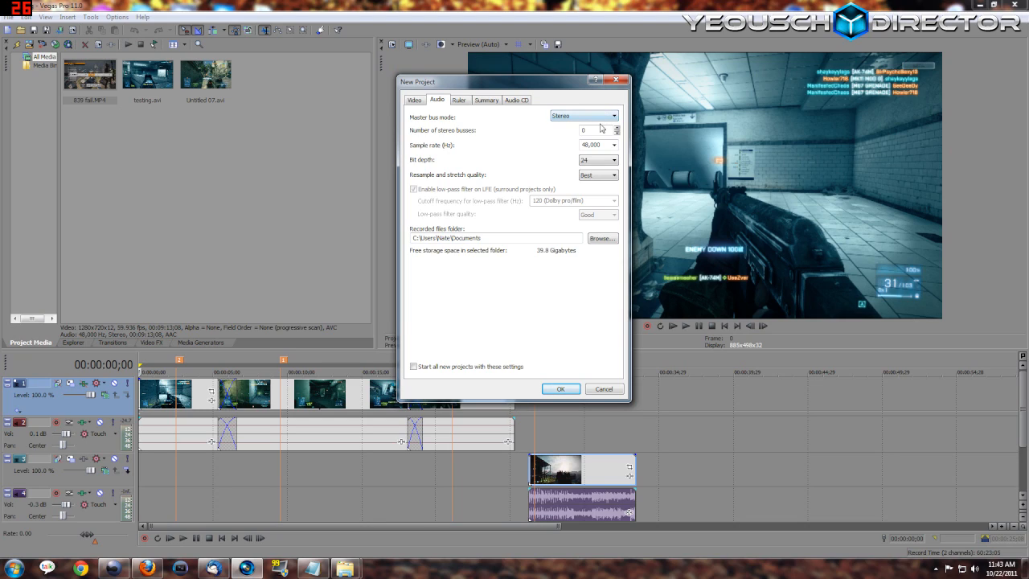
pyautogui.click(615, 160)
pyautogui.click(613, 160)
pyautogui.click(614, 144)
# Dismiss the New Project settings without further changes.
pyautogui.click(603, 390)
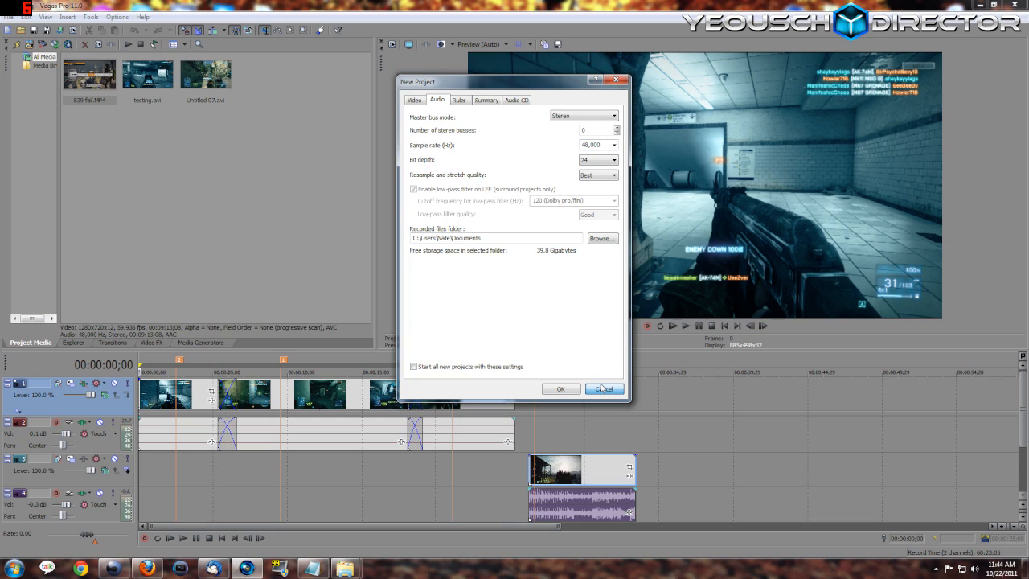
pyautogui.click(603, 389)
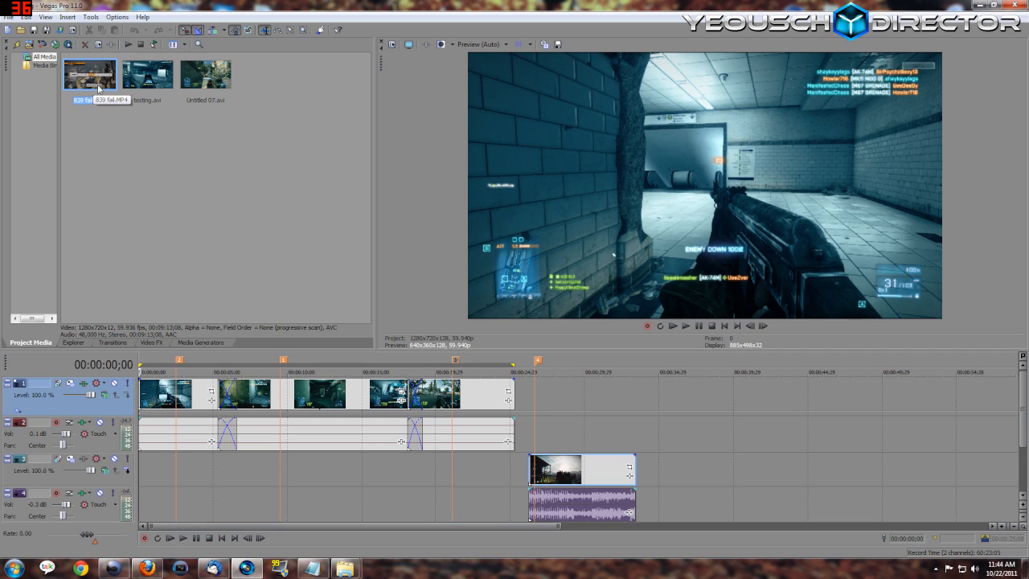
pyautogui.doubleClick(98, 88)
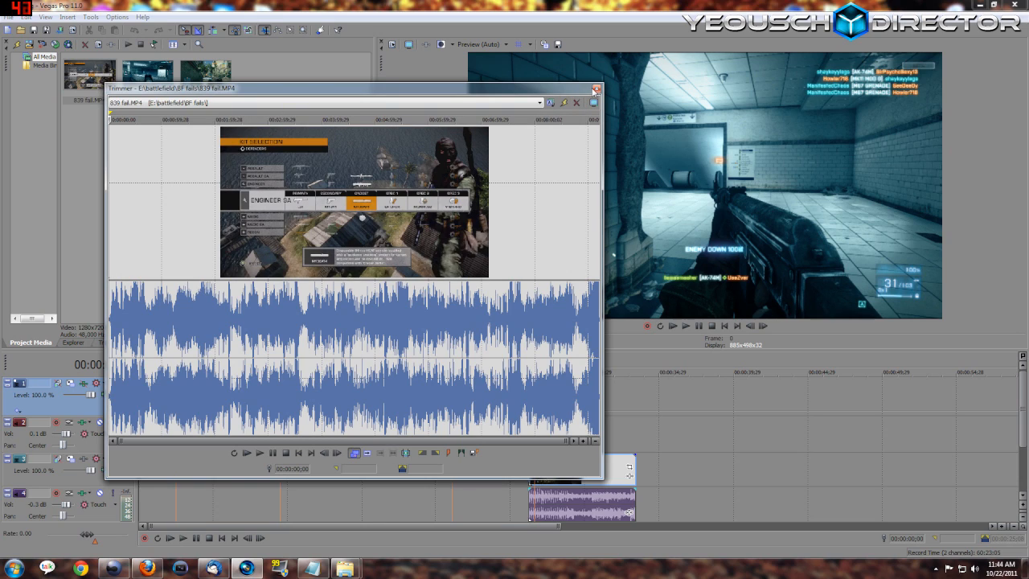
pyautogui.click(597, 88)
pyautogui.click(117, 17)
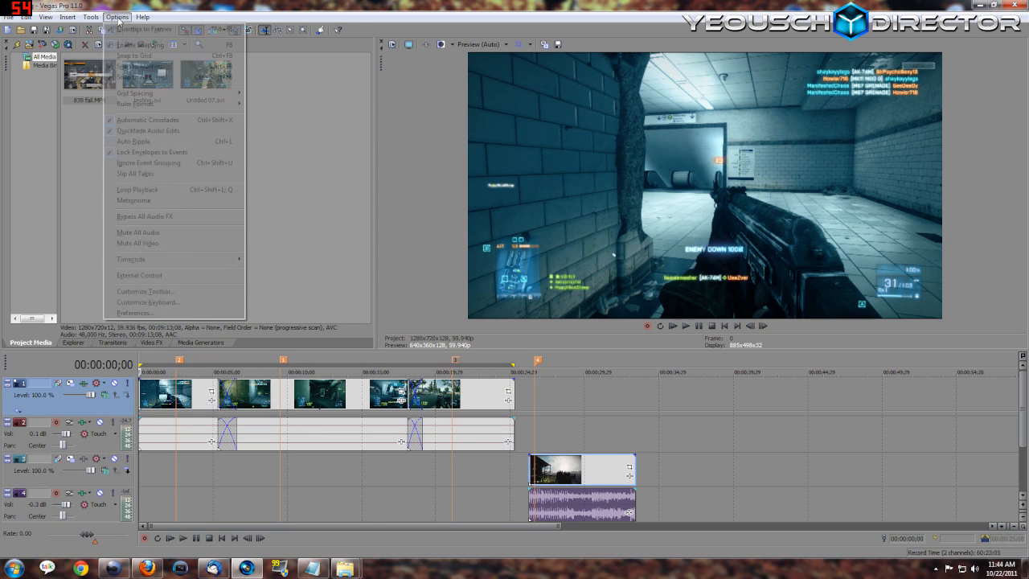
pyautogui.click(137, 313)
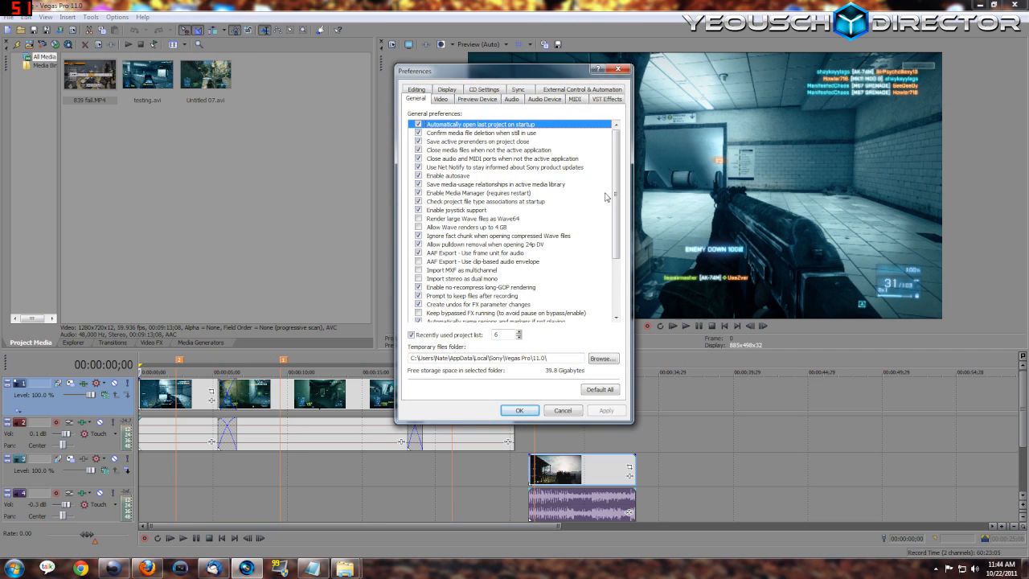
pyautogui.scroll(-5, 615, 191)
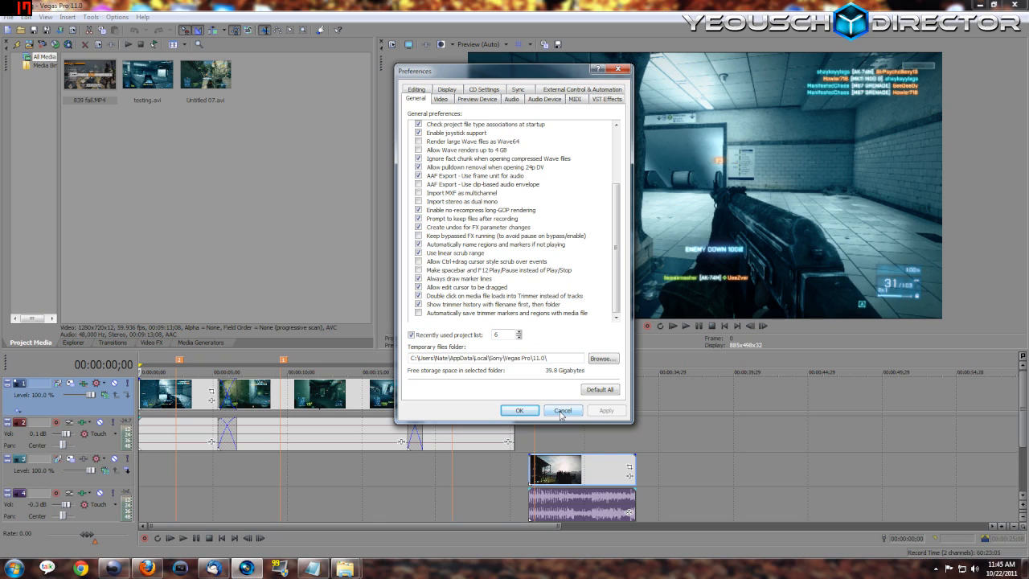
pyautogui.click(562, 411)
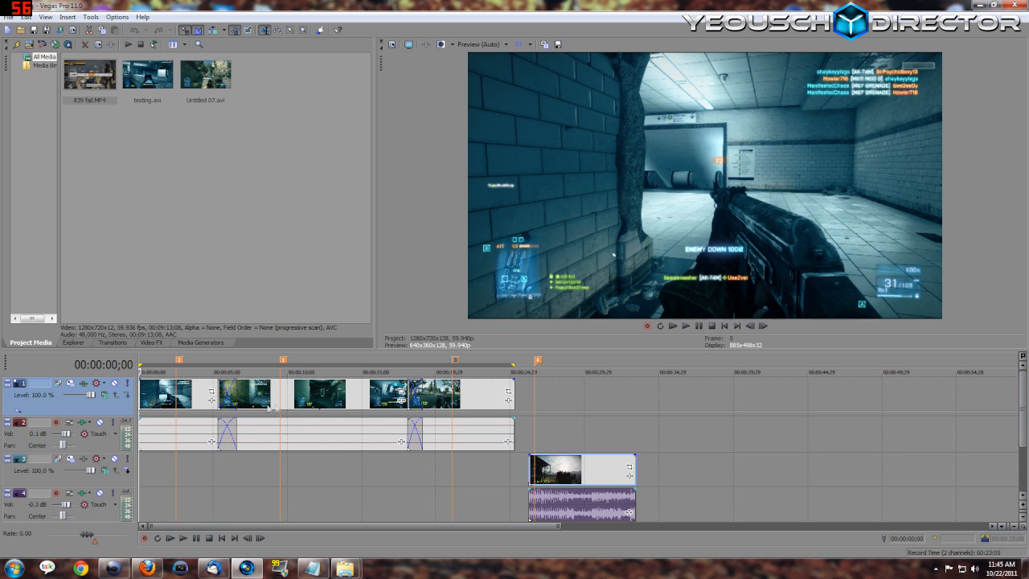
# Play the timeline from about 5 seconds, stop, and scrub back slightly.
pyautogui.click(217, 393)
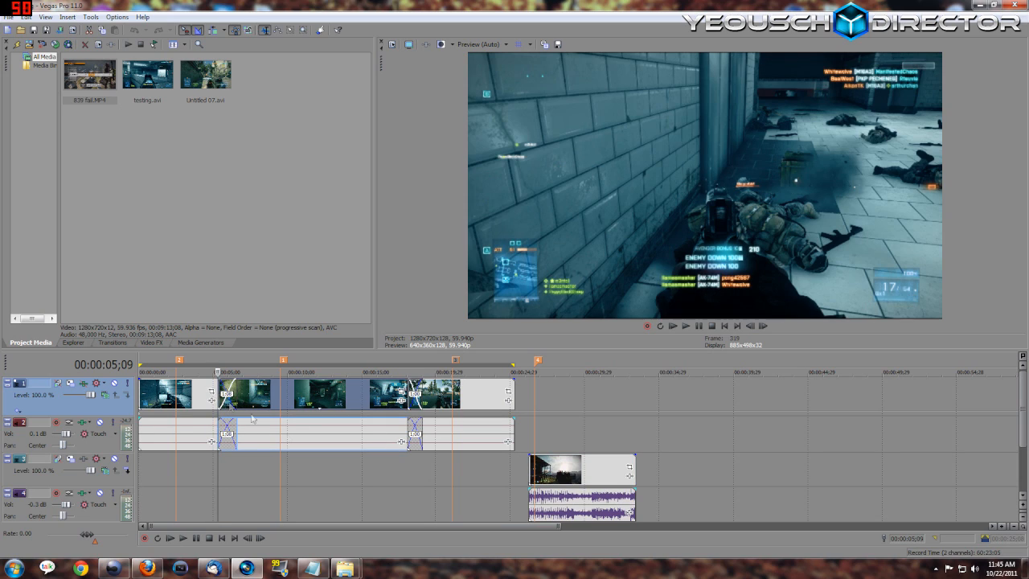
pyautogui.press('space')
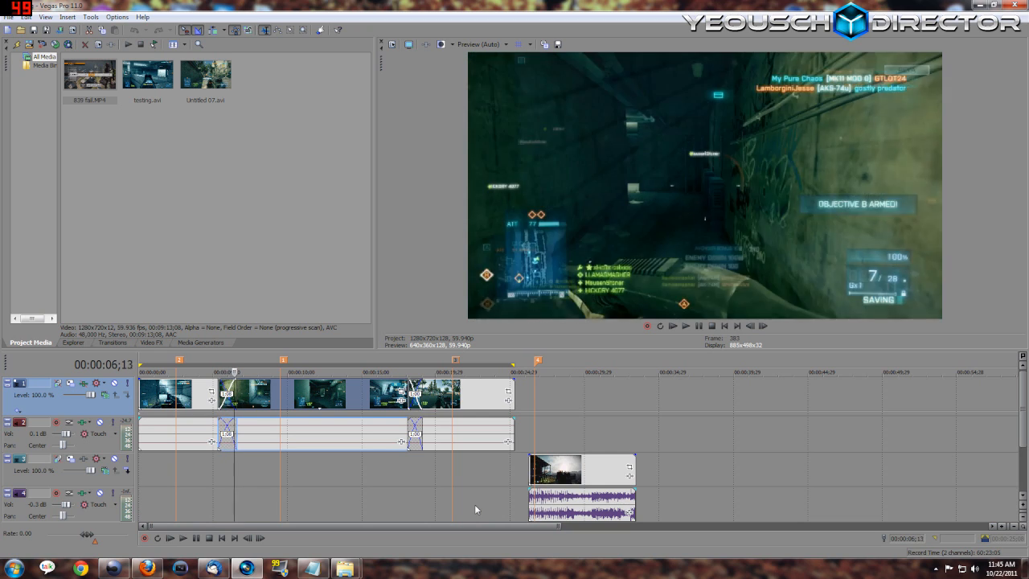
pyautogui.press('space')
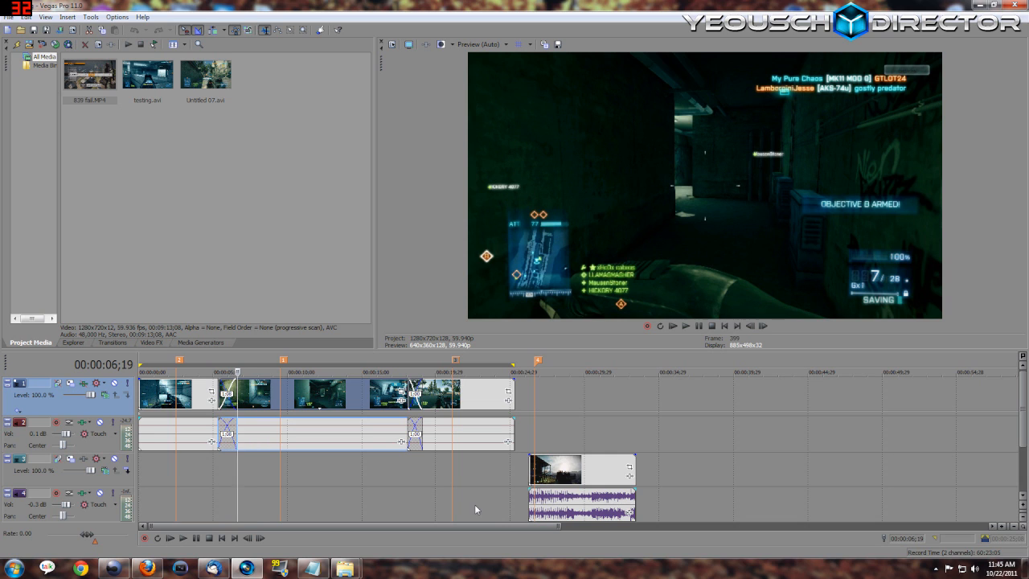
pyautogui.press('j')
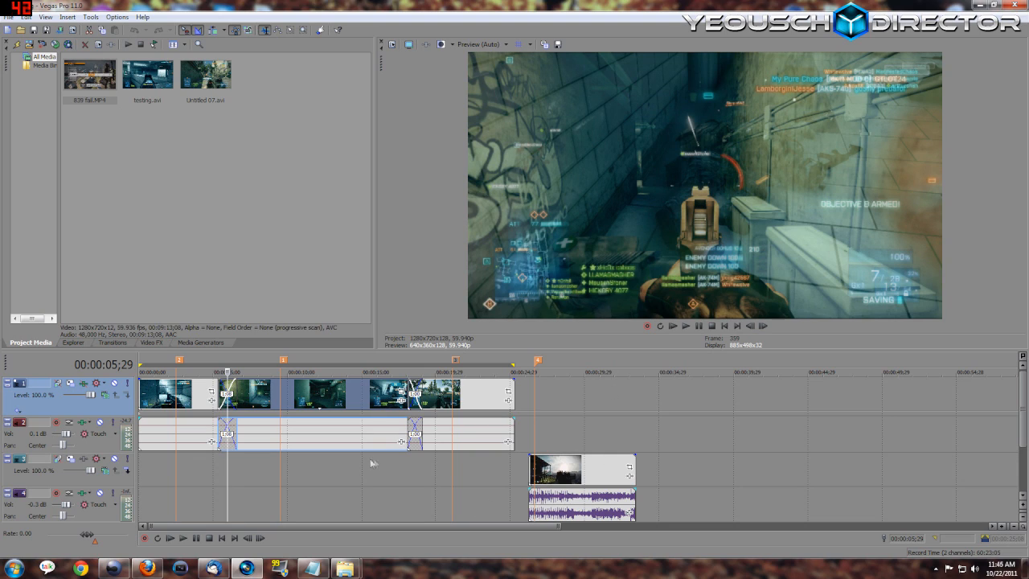
# Drag the second clip left so it overlaps the first, creating an automatic crossfade.
pyautogui.moveTo(378, 398)
pyautogui.mouseDown()
pyautogui.moveTo(400, 418)
pyautogui.moveTo(464, 420)
pyautogui.moveTo(348, 415)
pyautogui.mouseUp()
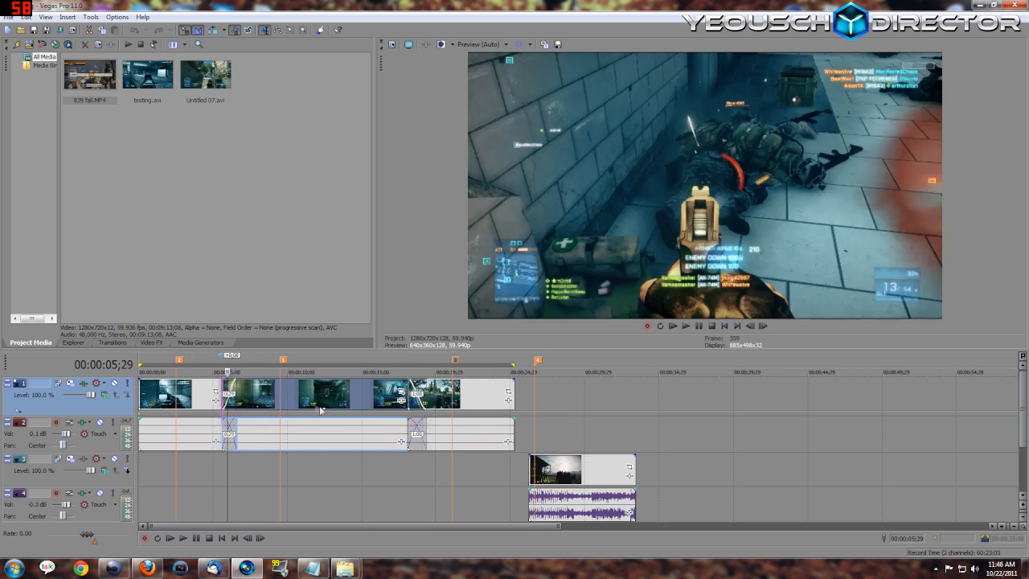
pyautogui.moveTo(349, 415); pyautogui.dragTo(319, 413)
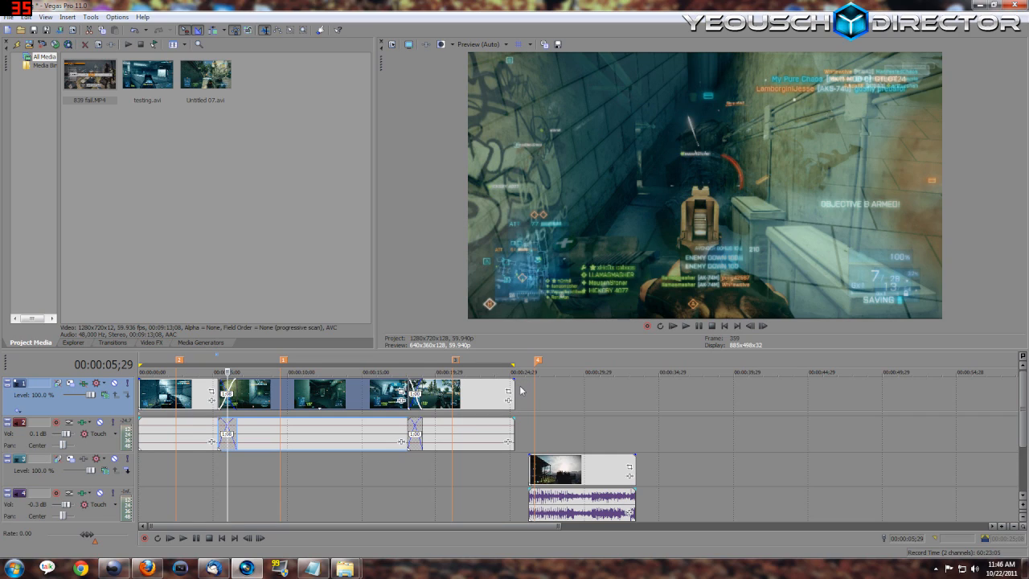
pyautogui.click(113, 342)
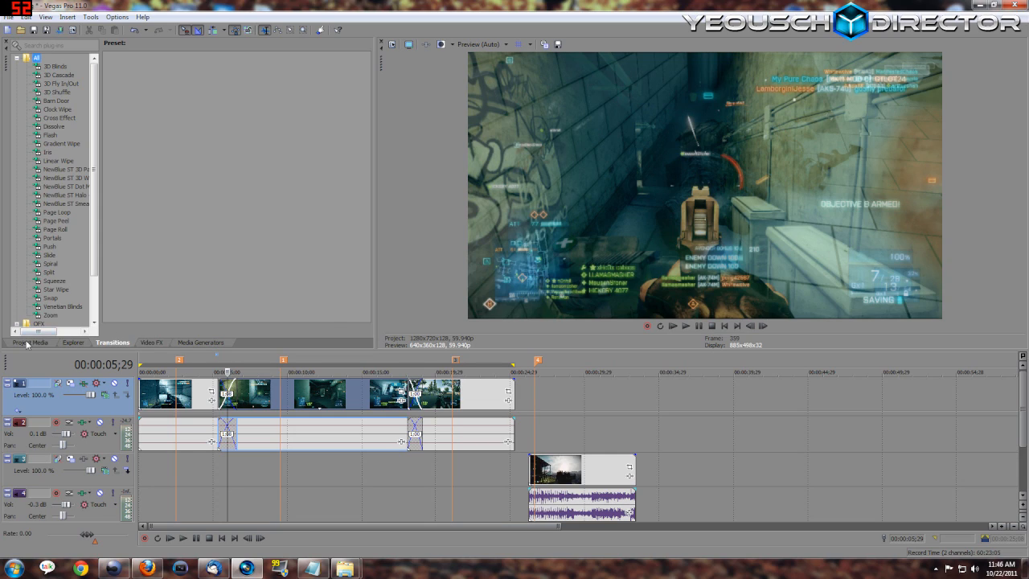
pyautogui.click(26, 343)
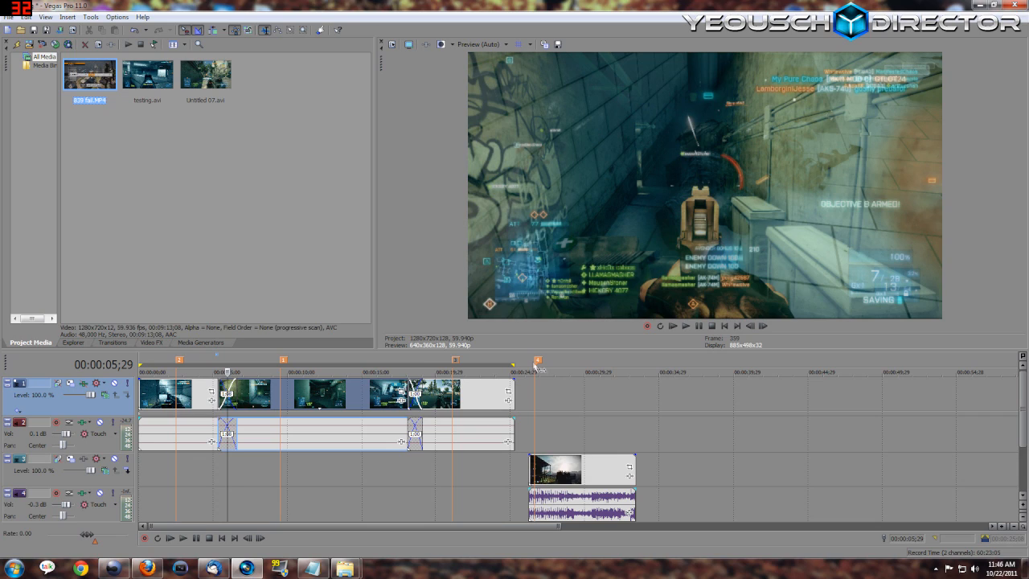
# Jump to the harbour frame at 00:00:26;18, enlarge the preview, then shrink it to show more tracks.
pyautogui.click(535, 371)
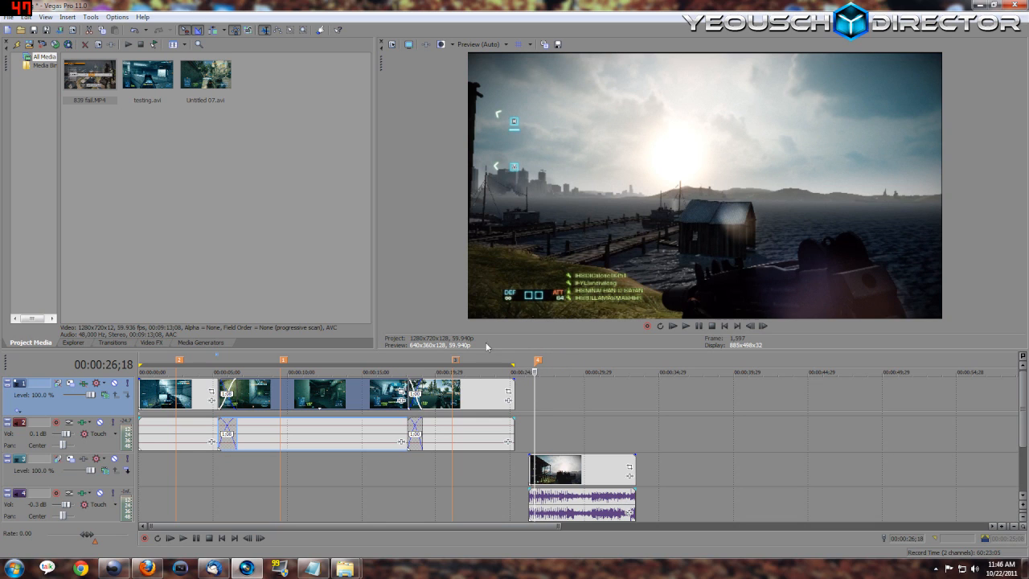
pyautogui.moveTo(491, 354); pyautogui.dragTo(432, 454)
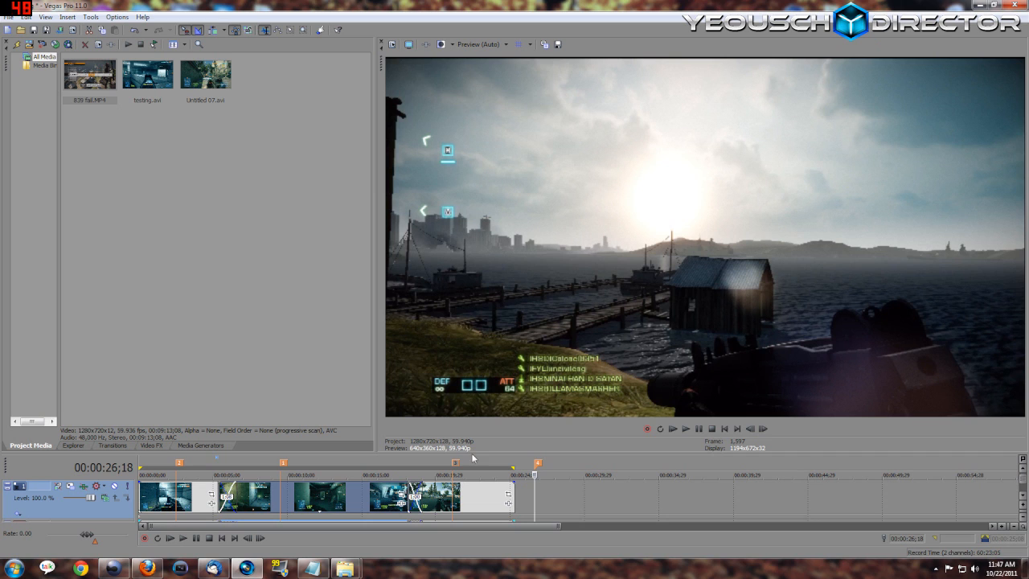
pyautogui.moveTo(478, 450); pyautogui.dragTo(471, 362)
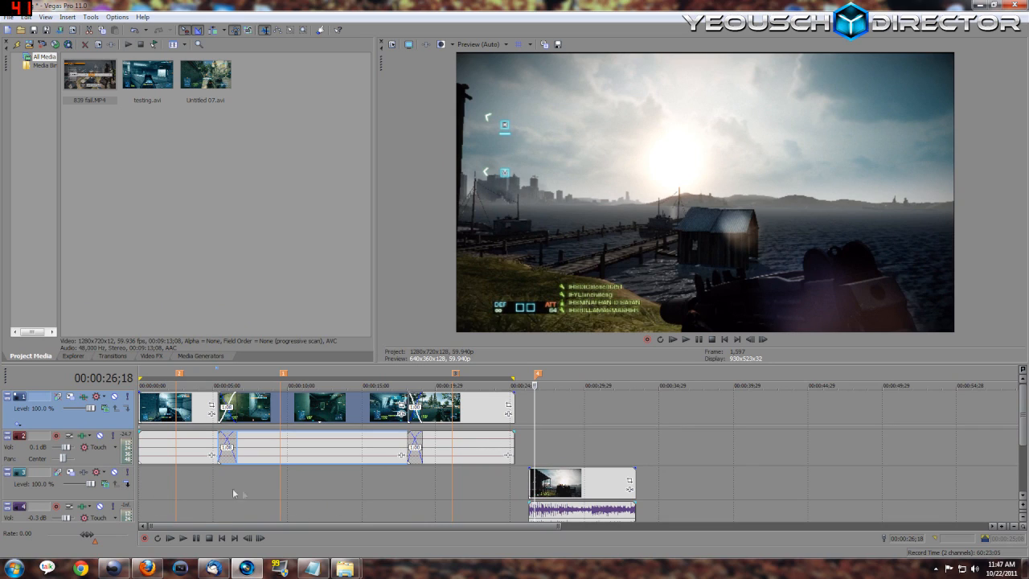
# Bring up track 3's Track Motion settings and move the window higher on screen.
pyautogui.click(71, 472)
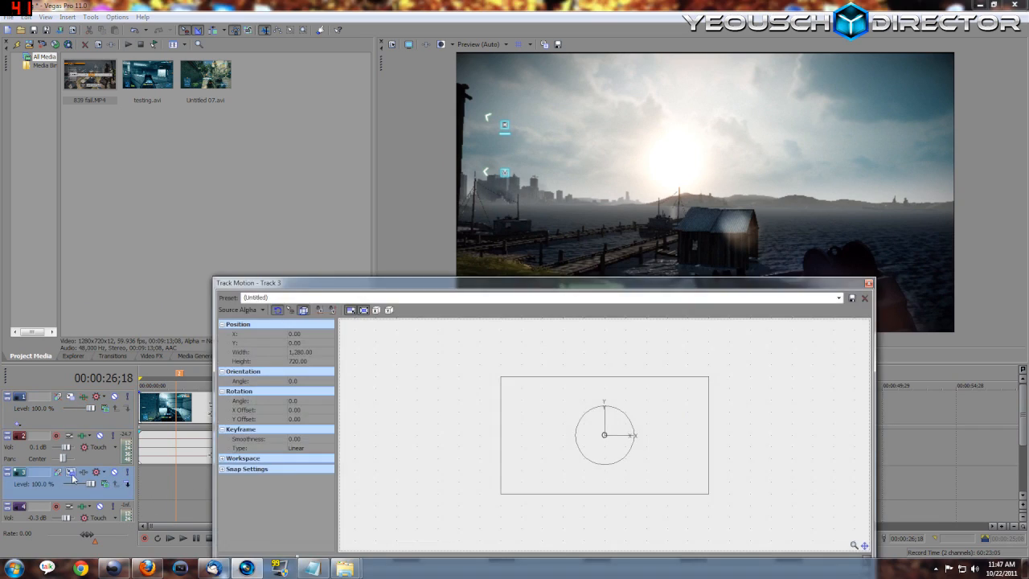
pyautogui.click(869, 283)
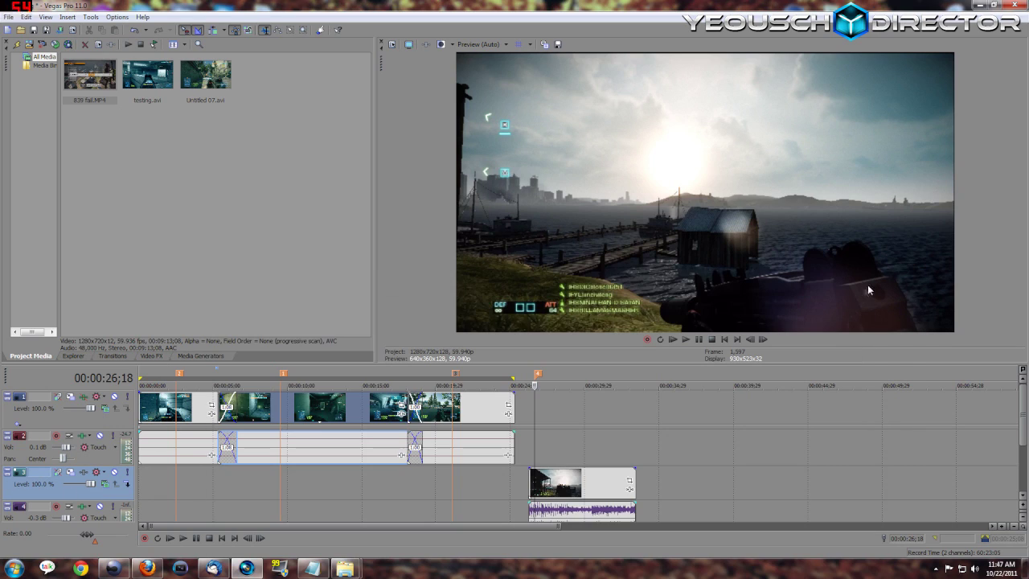
pyautogui.click(71, 472)
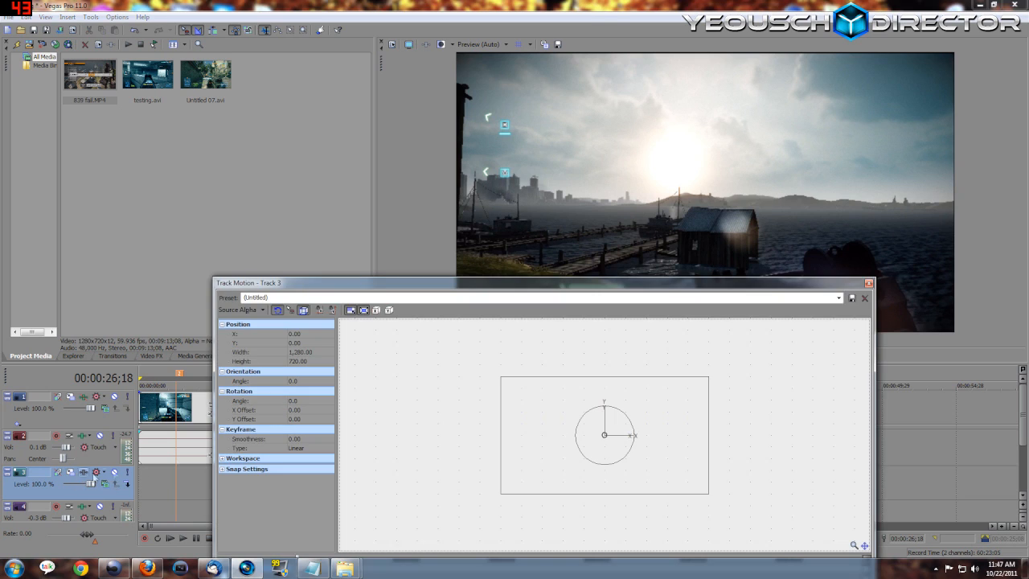
pyautogui.moveTo(482, 270); pyautogui.dragTo(296, 147)
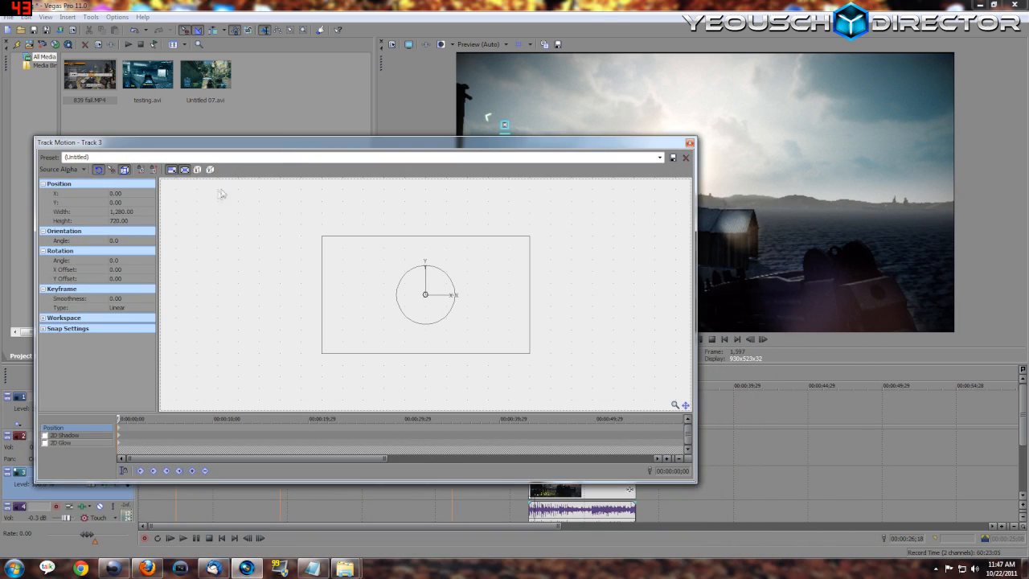
# Set track 3's position to X 2.00 and Y 1.00.
pyautogui.click(121, 192)
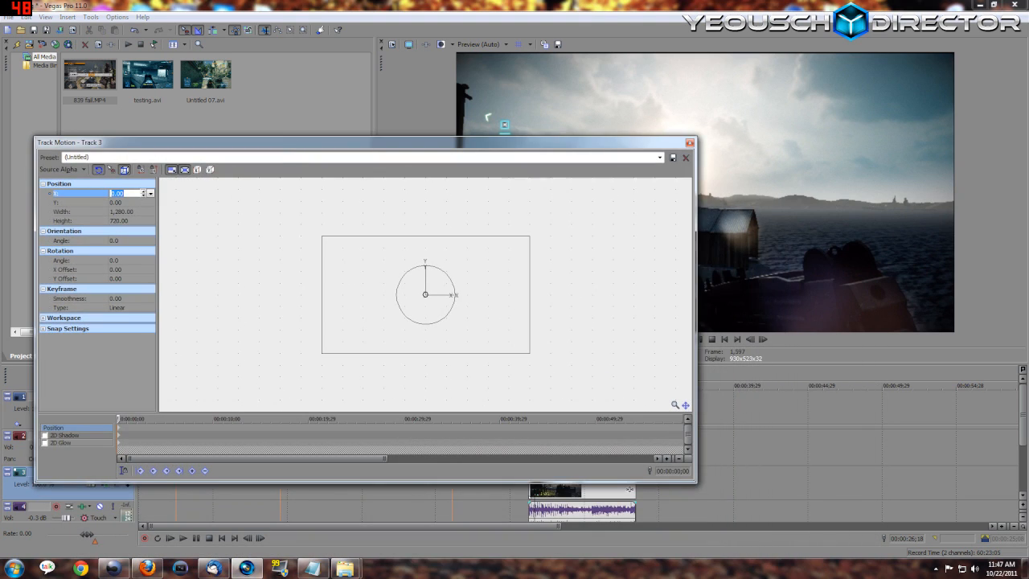
pyautogui.write('2')
pyautogui.click(121, 202)
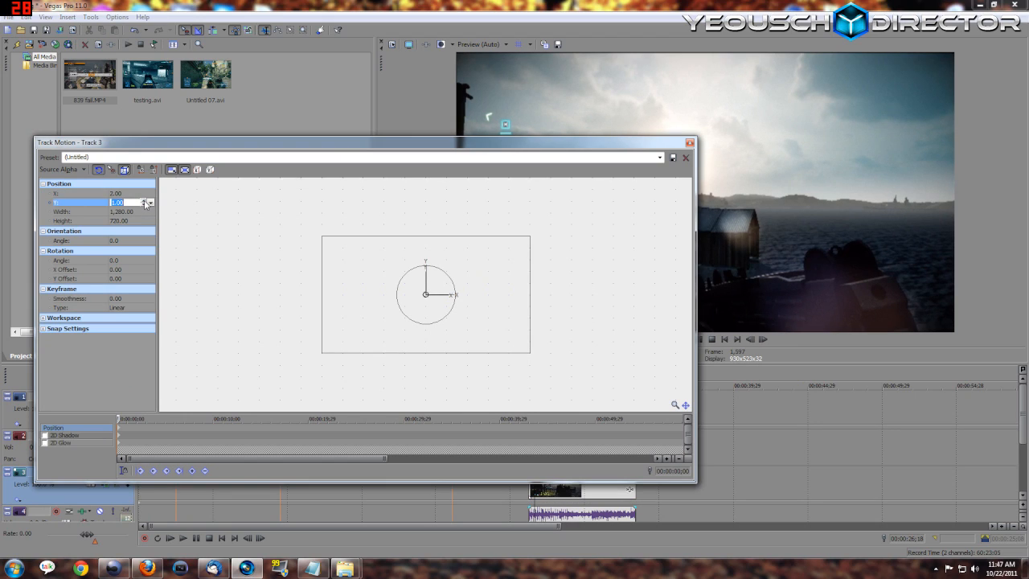
pyautogui.write('2')
pyautogui.click(124, 211)
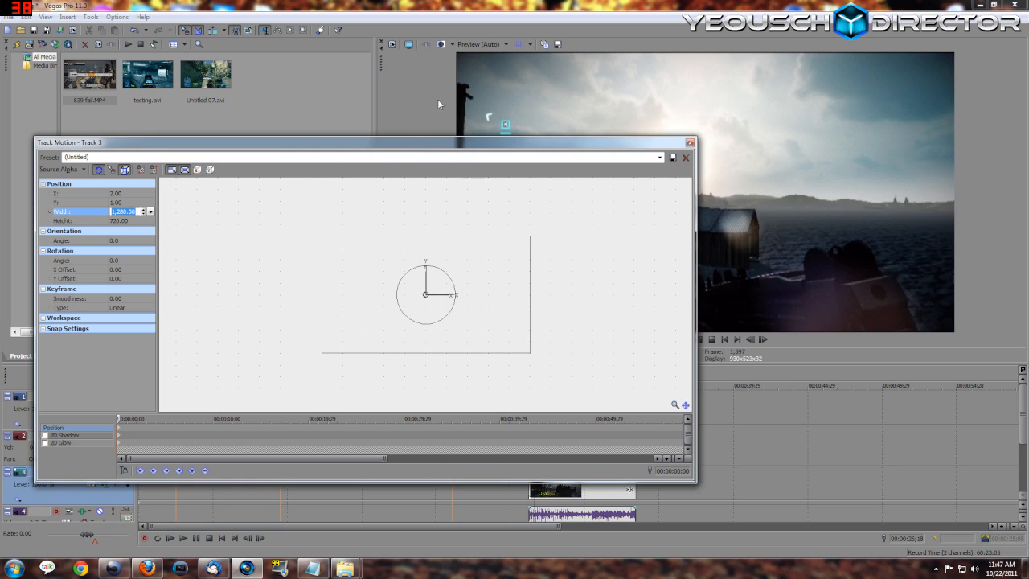
# Enlarge track 3's size with the spinners to 1,292.62 wide by 727.10 high.
pyautogui.click(147, 209)
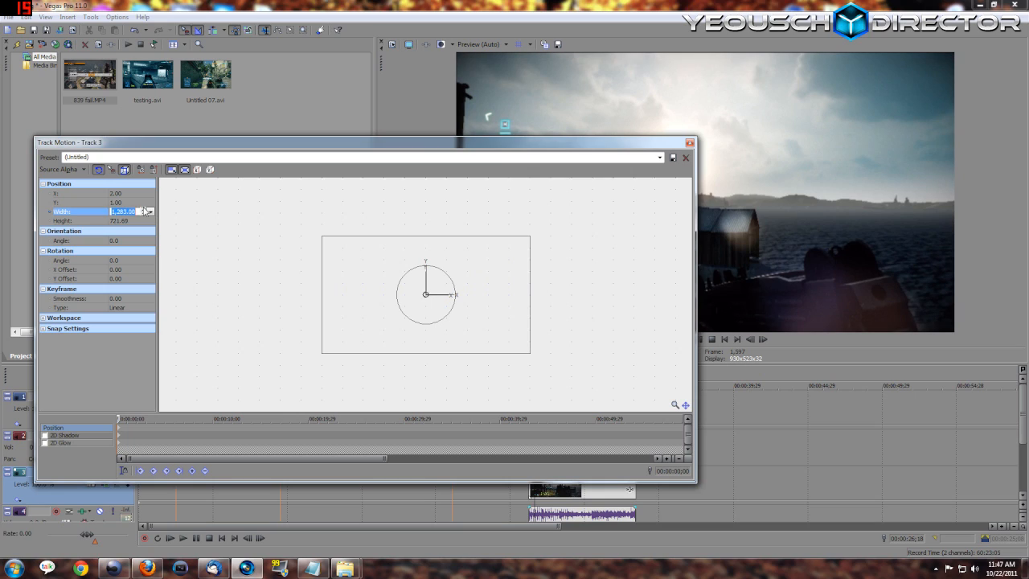
pyautogui.click(147, 209)
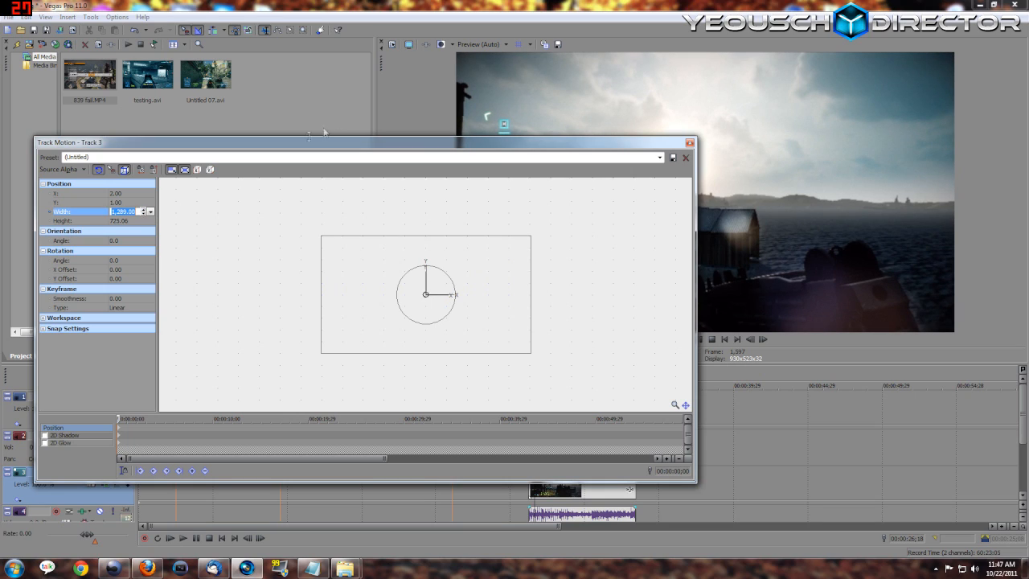
pyautogui.click(710, 56)
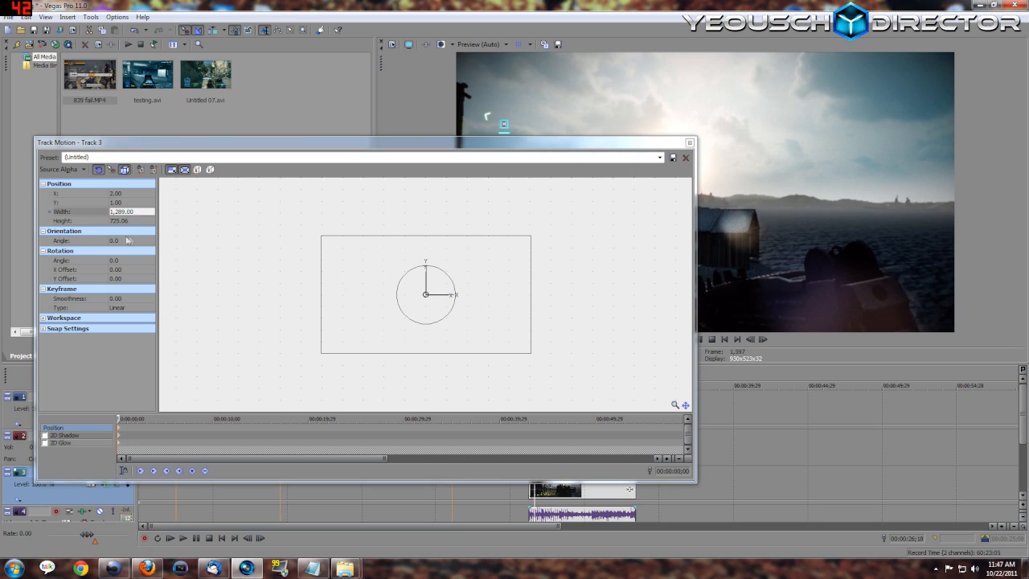
pyautogui.click(125, 220)
pyautogui.click(147, 219)
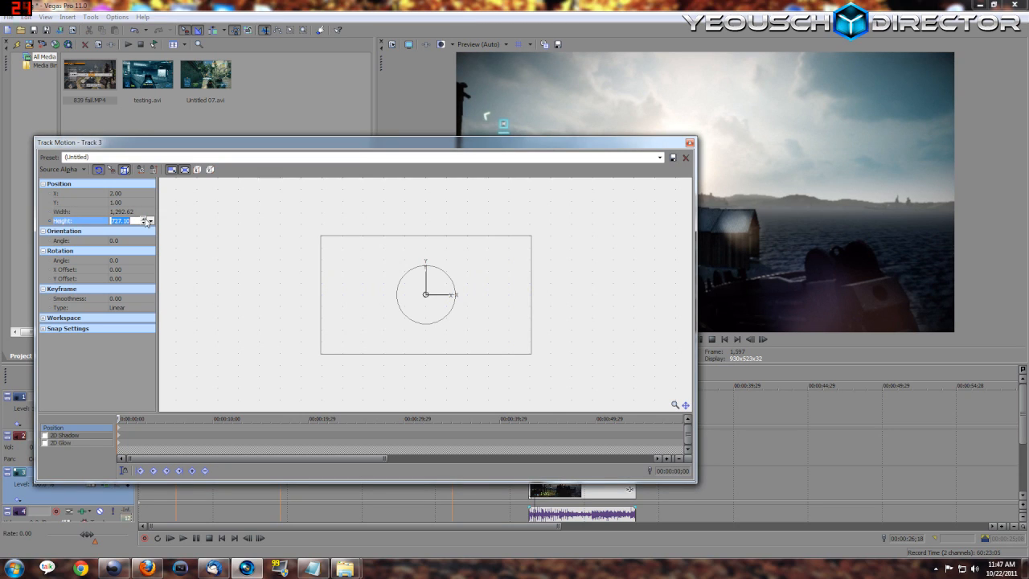
pyautogui.click(689, 146)
# Close the Track Motion settings and select track 2 in the track list.
pyautogui.click(689, 145)
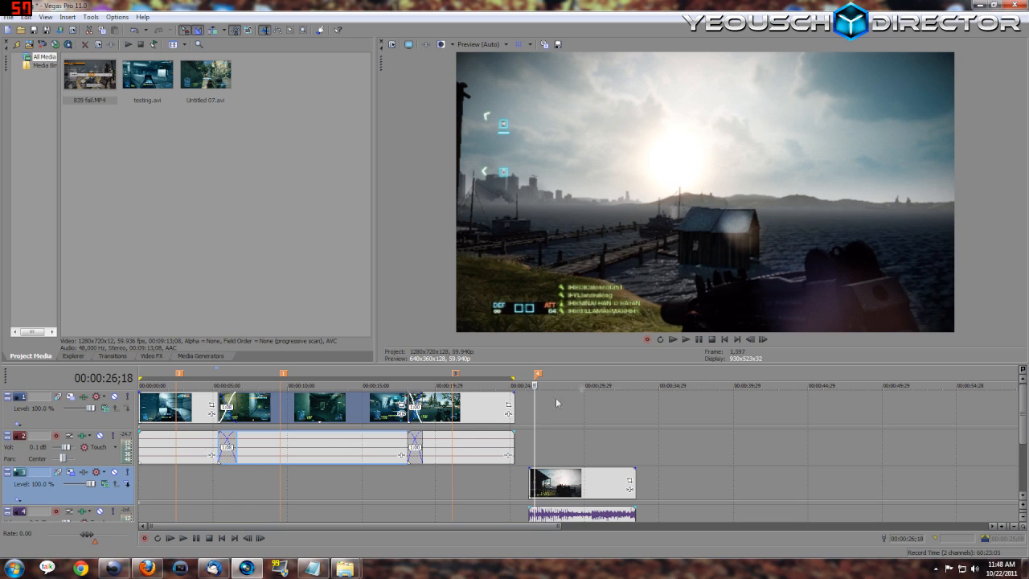
pyautogui.moveTo(1023, 414); pyautogui.dragTo(1023, 434)
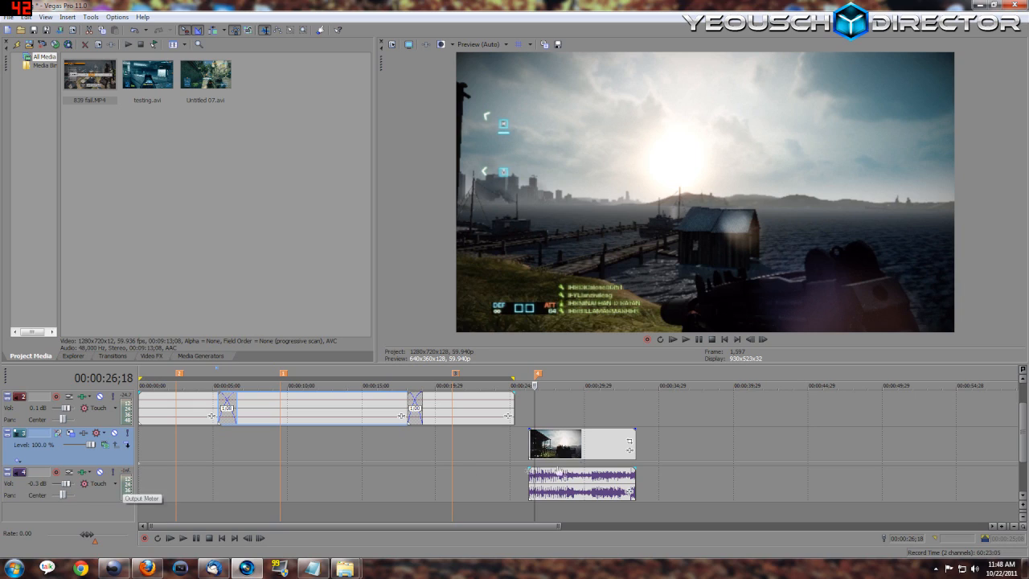
pyautogui.click(111, 419)
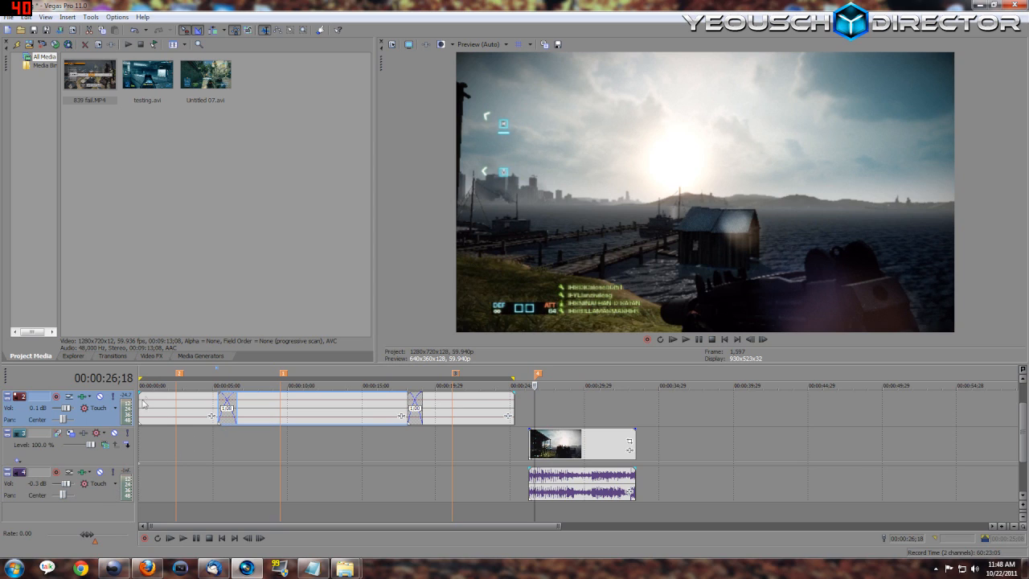
# Select track 4's audio event and set the track volume slider to 0.9 dB.
pyautogui.click(578, 485)
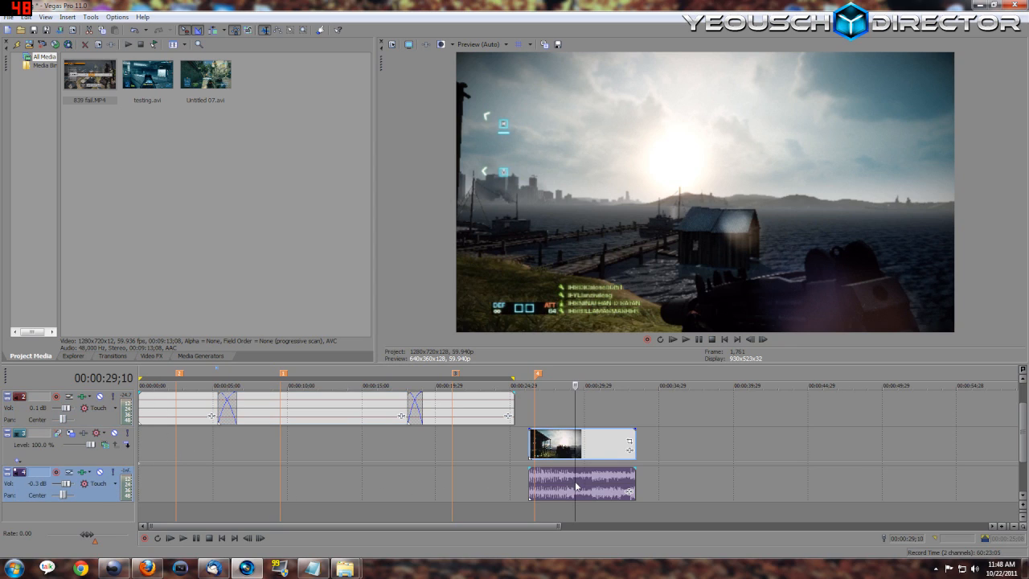
pyautogui.moveTo(66, 484); pyautogui.dragTo(65, 482)
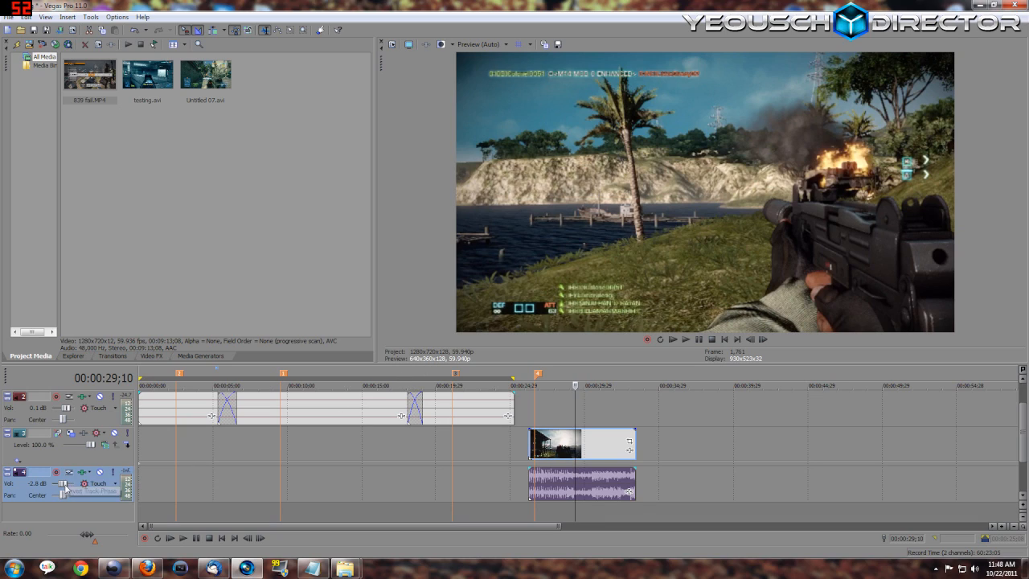
pyautogui.moveTo(63, 483); pyautogui.dragTo(66, 485)
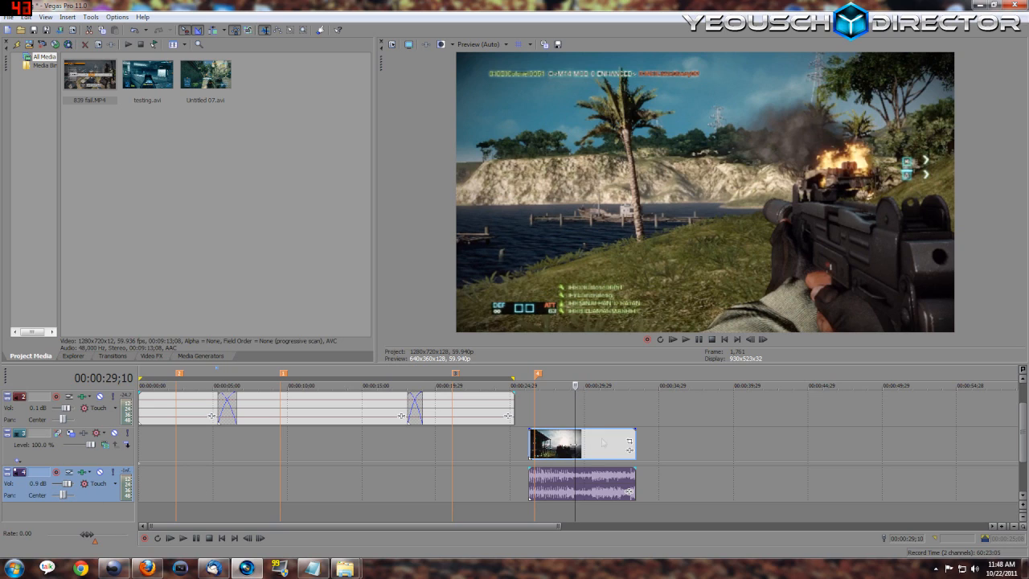
pyautogui.moveTo(1021, 434); pyautogui.dragTo(1021, 414)
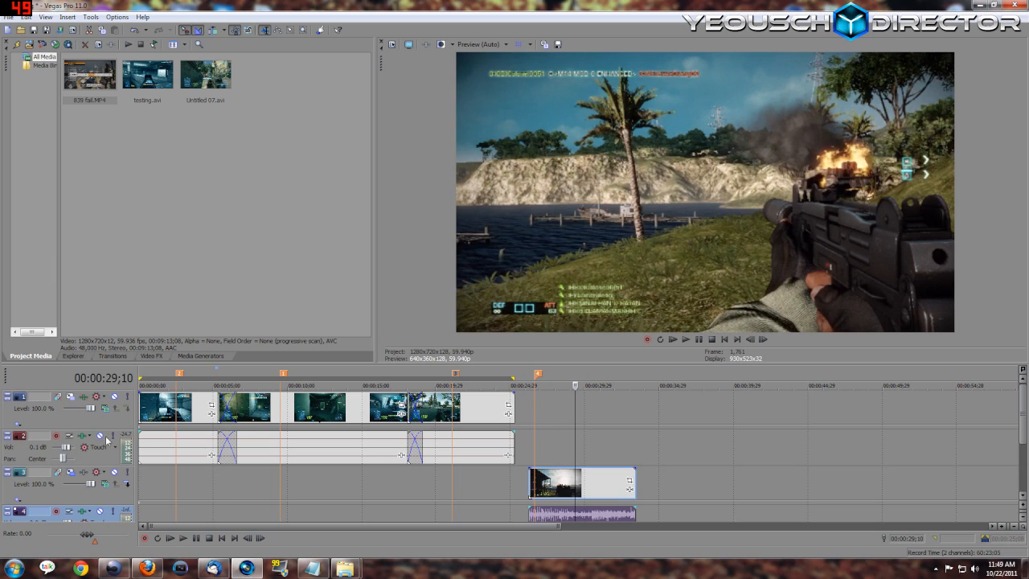
# Glance at track 1's colour correction effects, close them, and show the Video FX plug-in list.
pyautogui.click(84, 397)
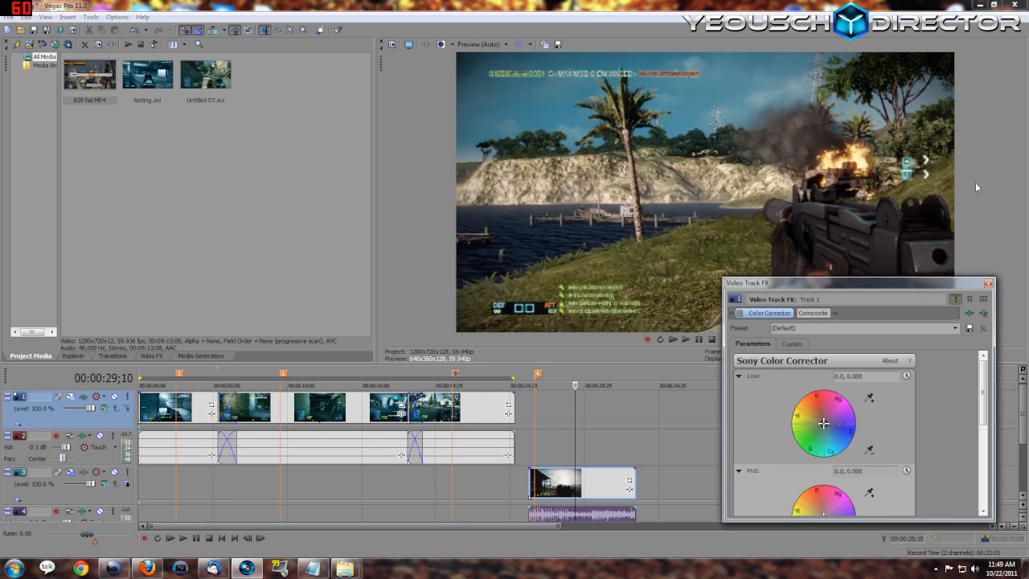
pyautogui.click(988, 283)
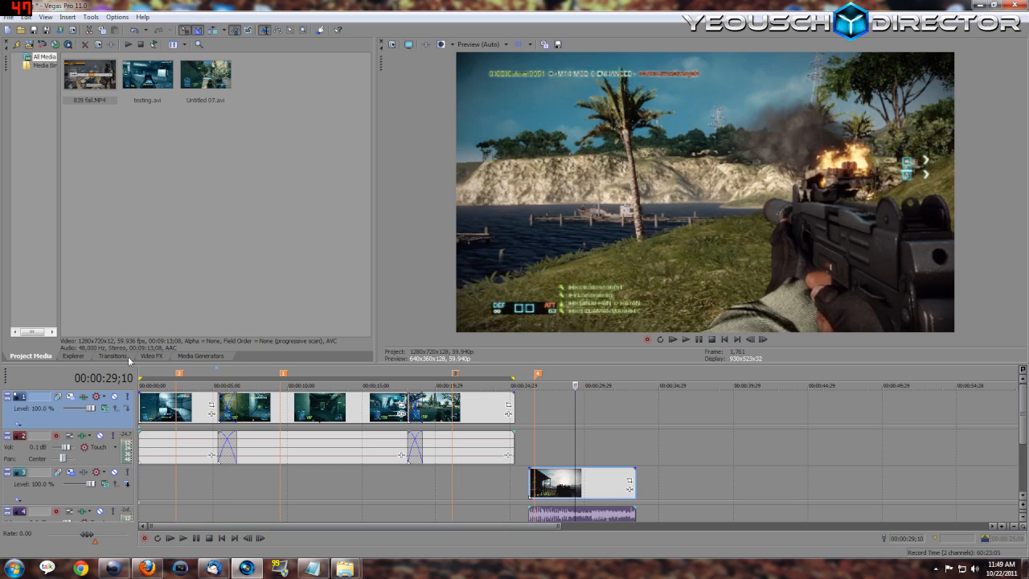
pyautogui.click(152, 356)
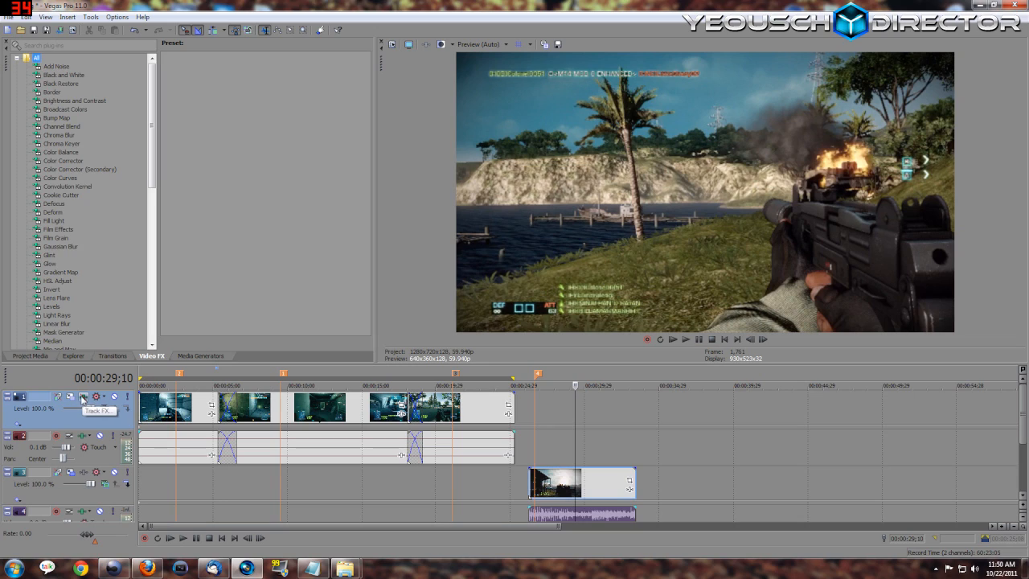
# Show track 1's Color Corrector with Low, Mid, High wheels collapsed, revealing saturation 1.400 and gain 1.200, plus its presets.
pyautogui.click(83, 398)
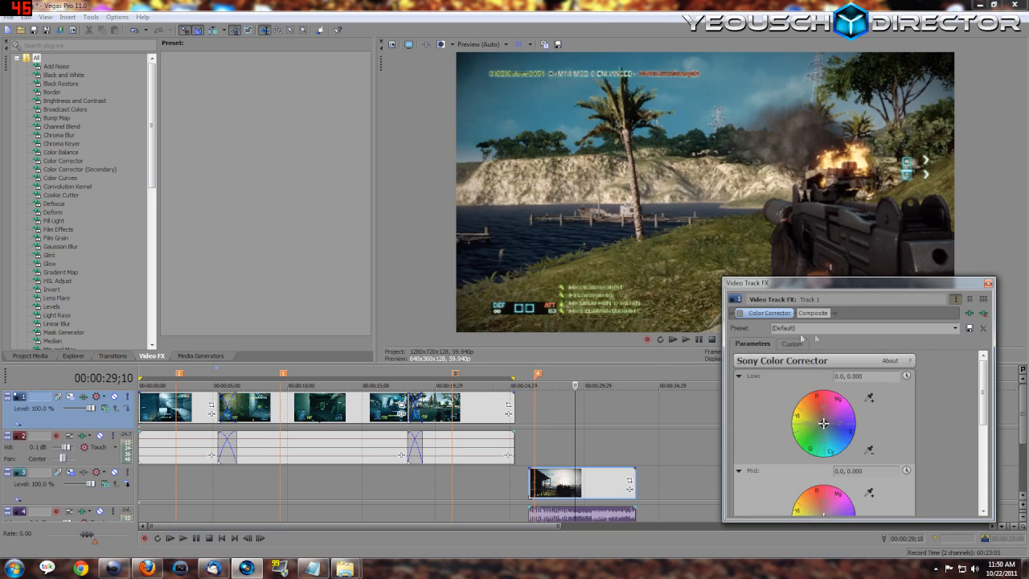
pyautogui.click(738, 377)
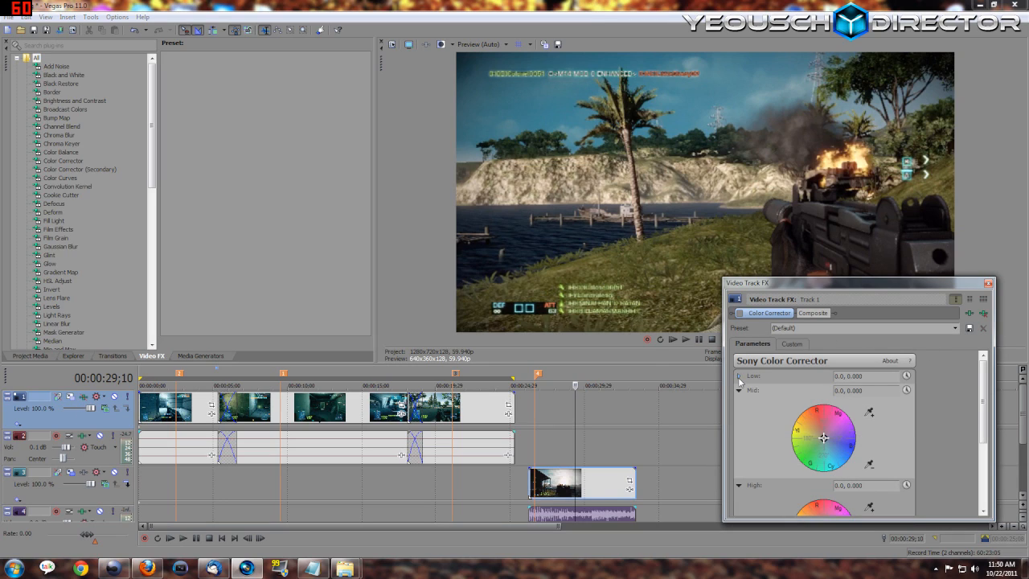
pyautogui.click(738, 391)
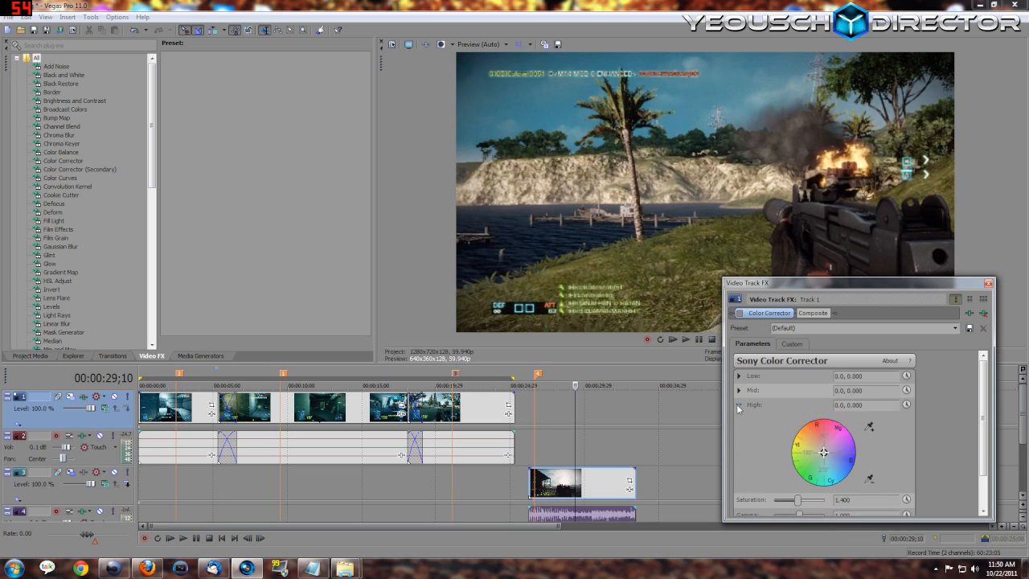
pyautogui.click(737, 406)
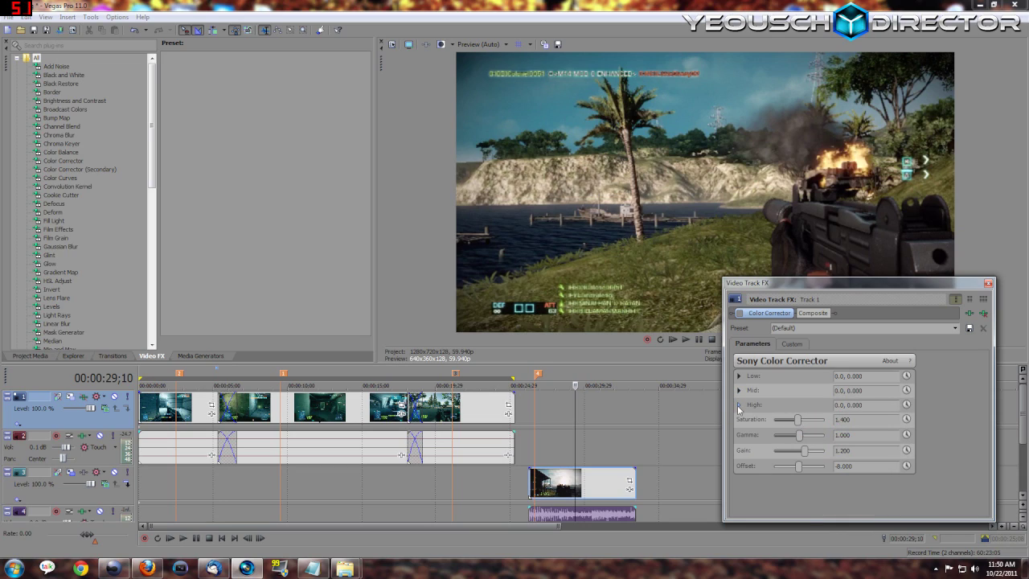
pyautogui.click(64, 161)
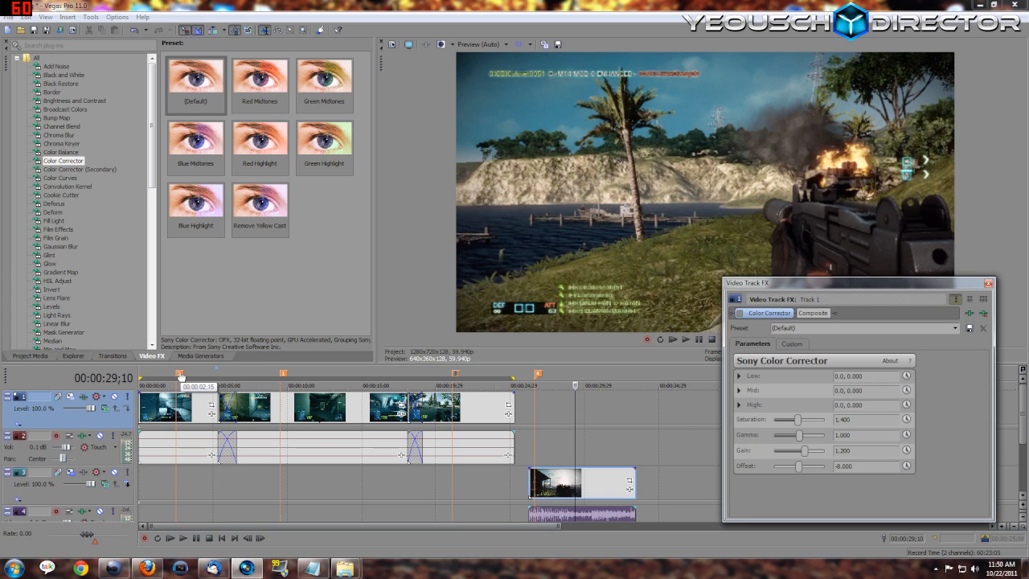
# Compare the color correction on and off at the early shot around 00:00:02;15.
pyautogui.click(177, 385)
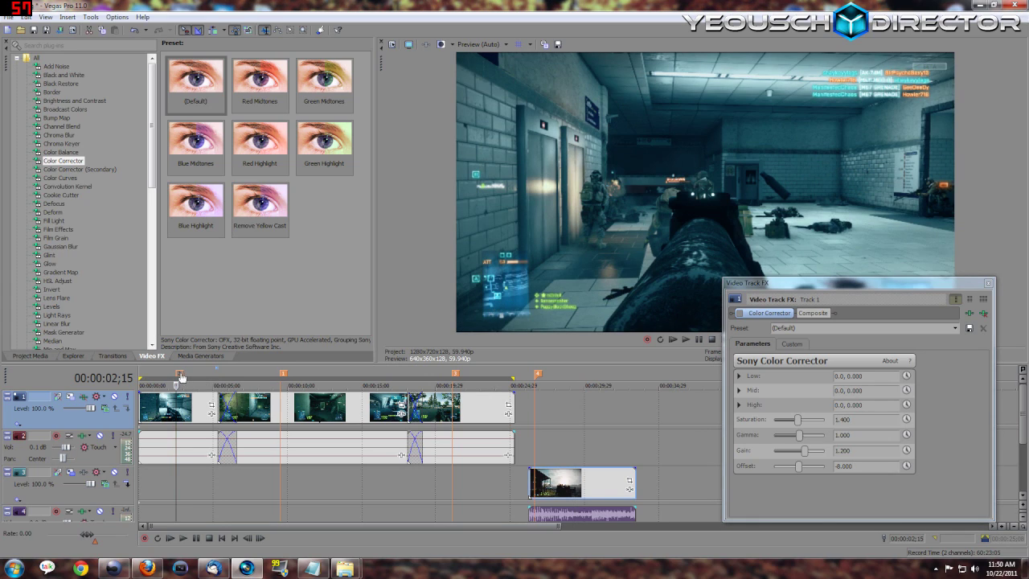
pyautogui.click(733, 313)
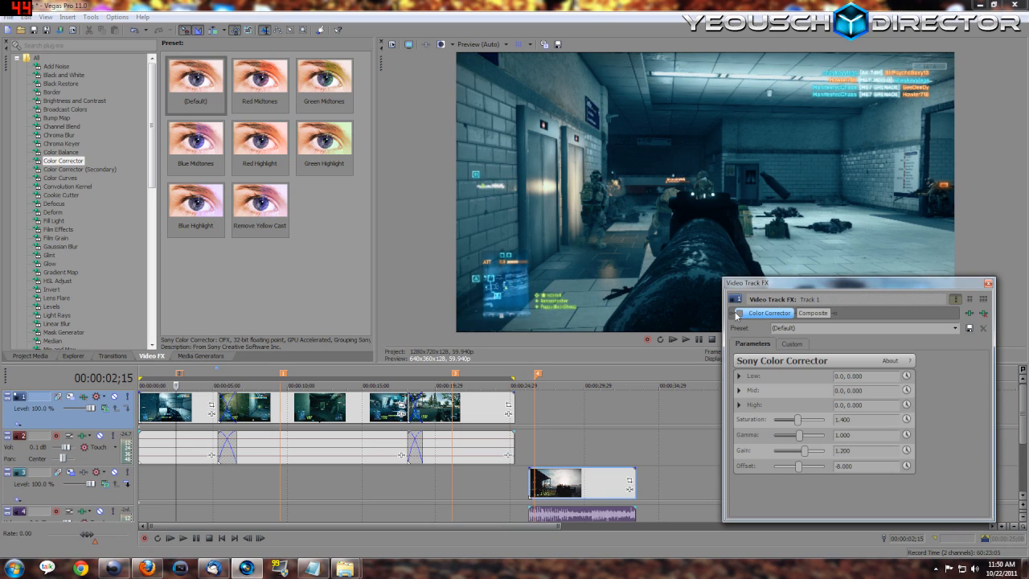
pyautogui.click(737, 313)
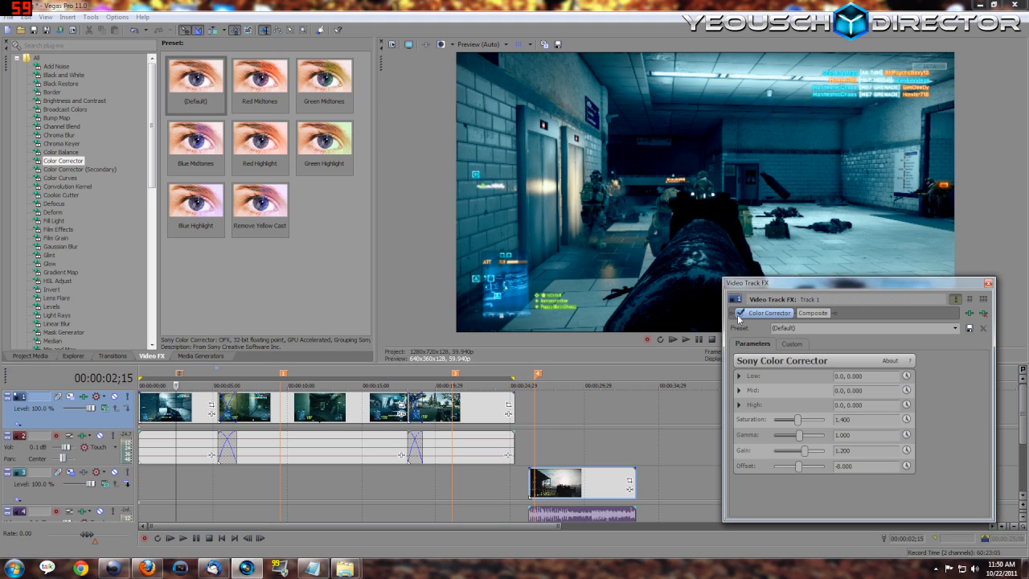
pyautogui.click(739, 313)
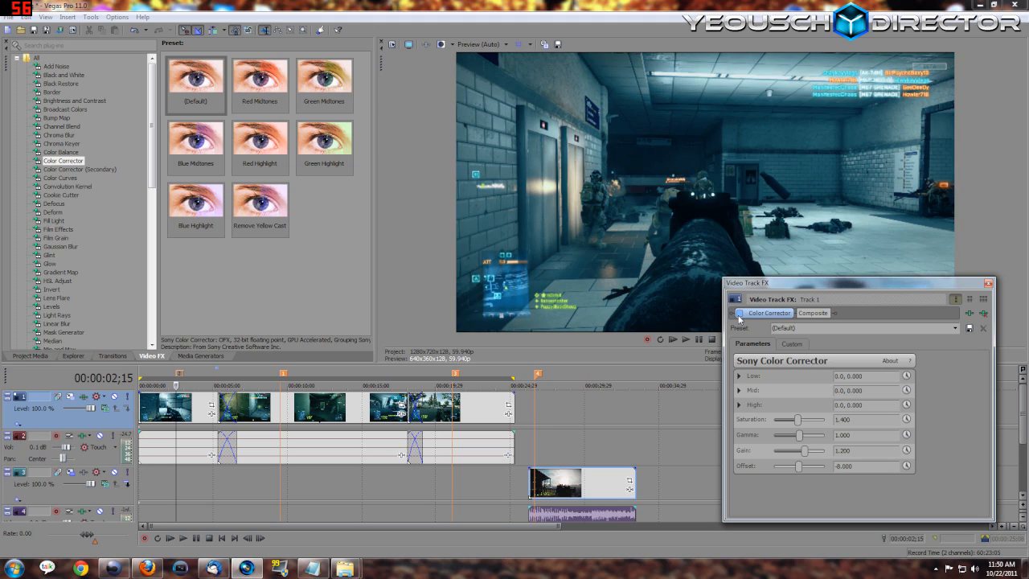
pyautogui.click(739, 313)
pyautogui.click(738, 313)
pyautogui.click(739, 313)
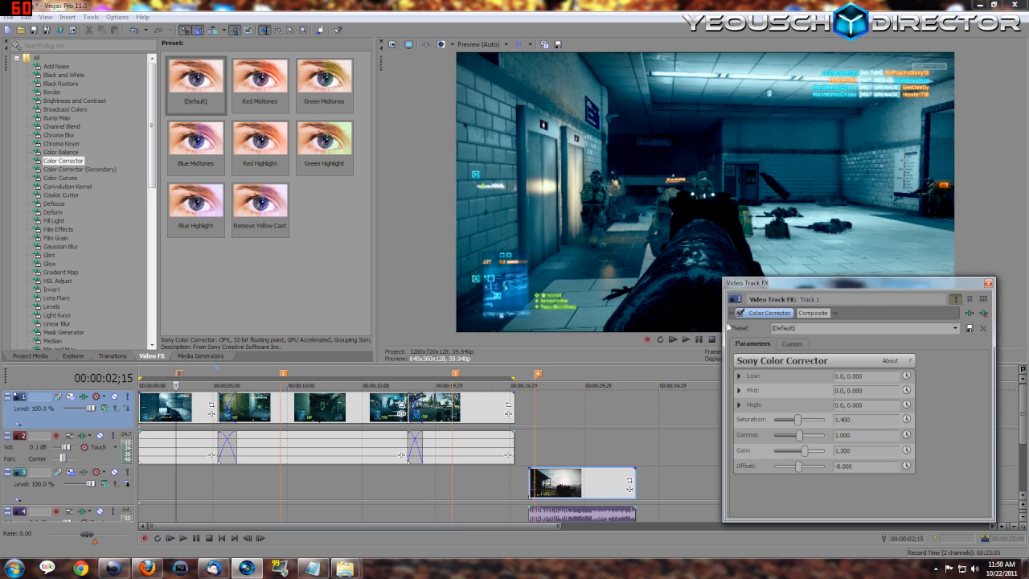
pyautogui.click(739, 314)
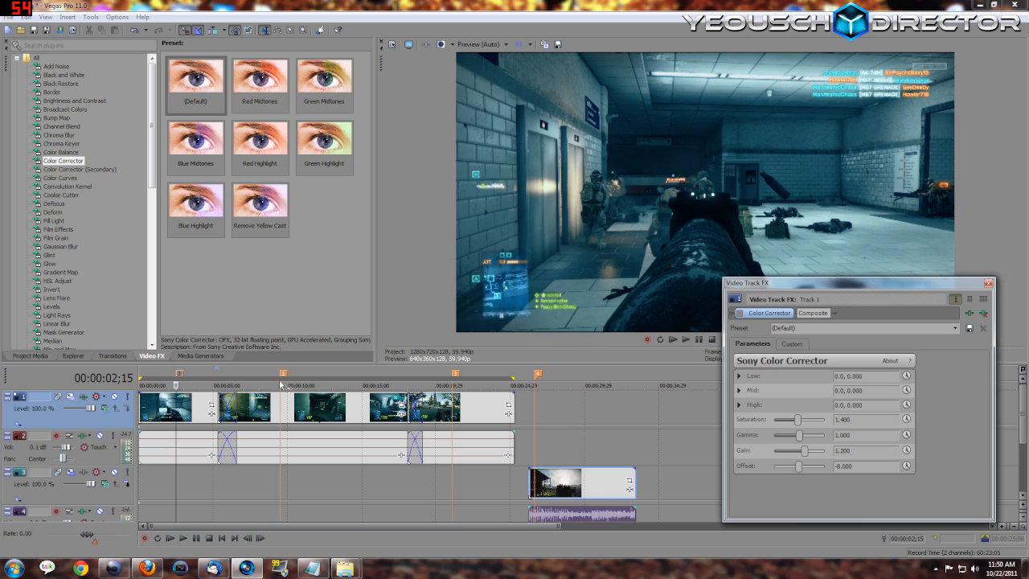
# Compare the color correction on and off at marker 1, 00:00:09;15.
pyautogui.click(282, 377)
pyautogui.click(282, 376)
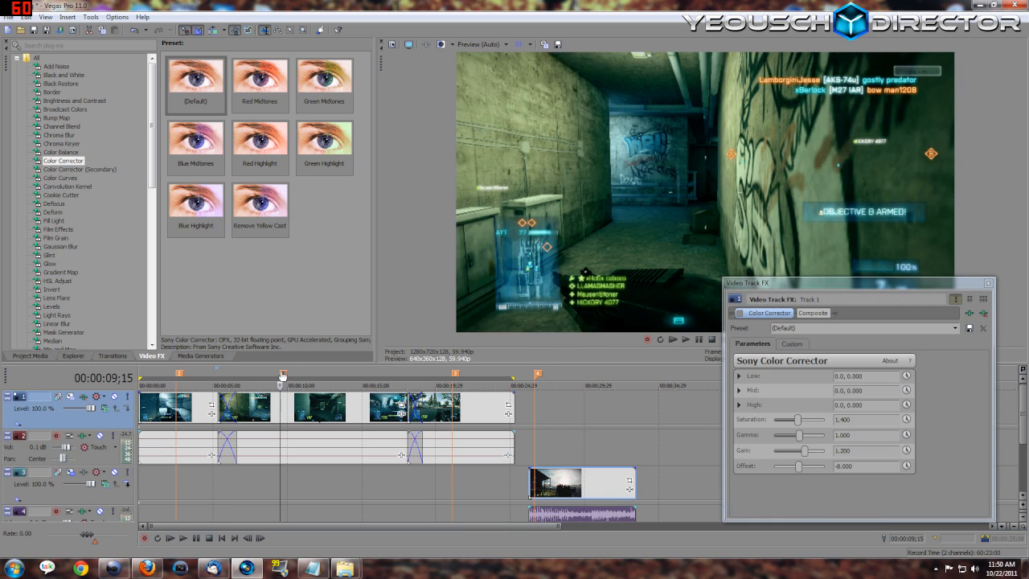
pyautogui.click(739, 312)
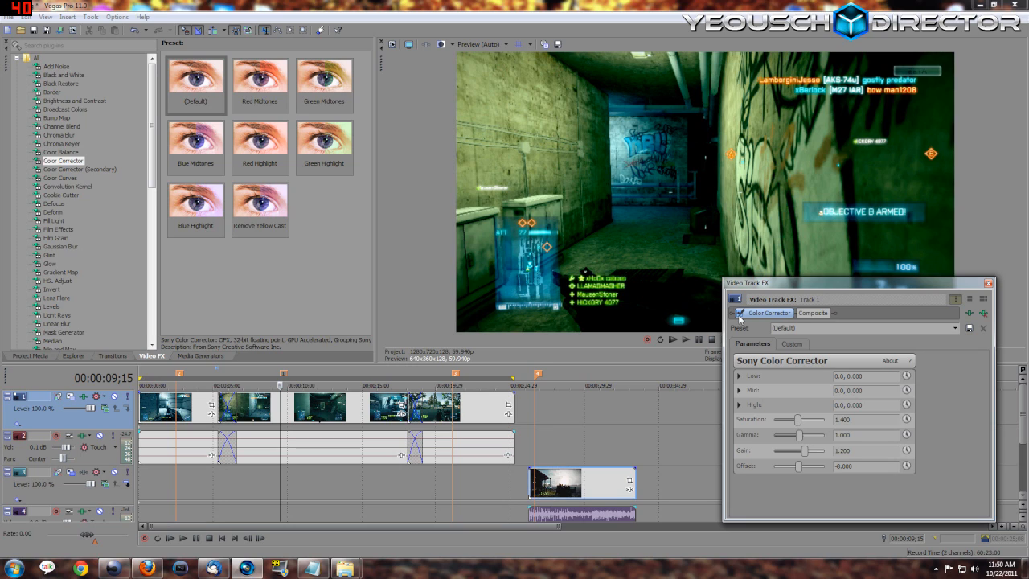
pyautogui.click(739, 313)
pyautogui.click(740, 312)
pyautogui.click(739, 313)
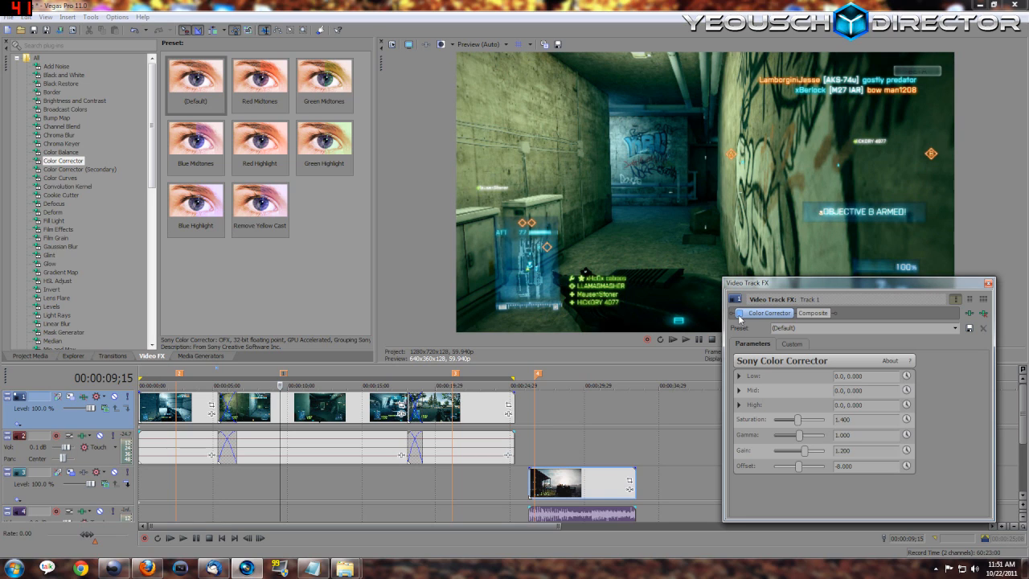
# Compare the color correction on and off at 00:00:21;01, then close the Track FX window.
pyautogui.click(454, 376)
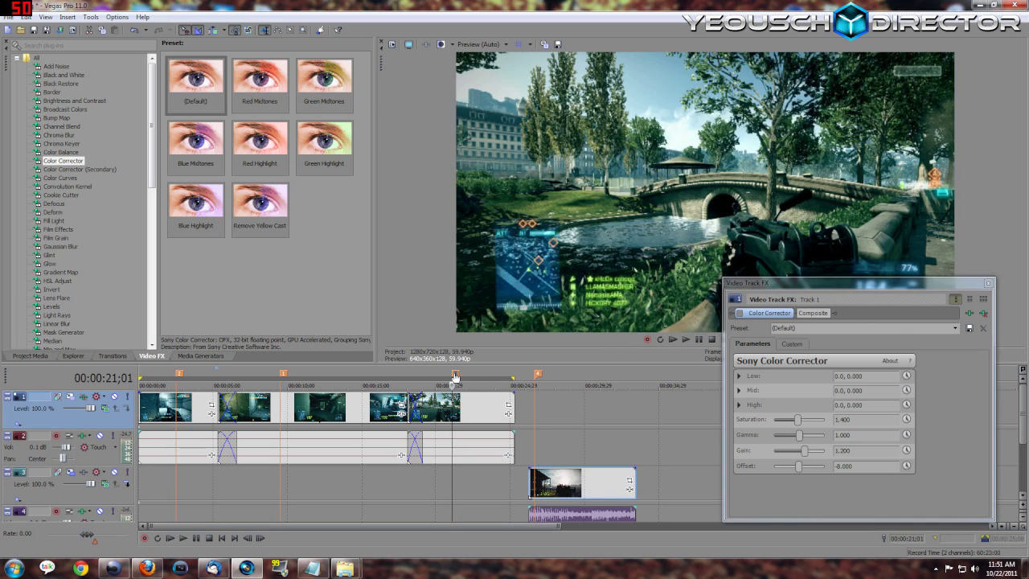
pyautogui.click(741, 312)
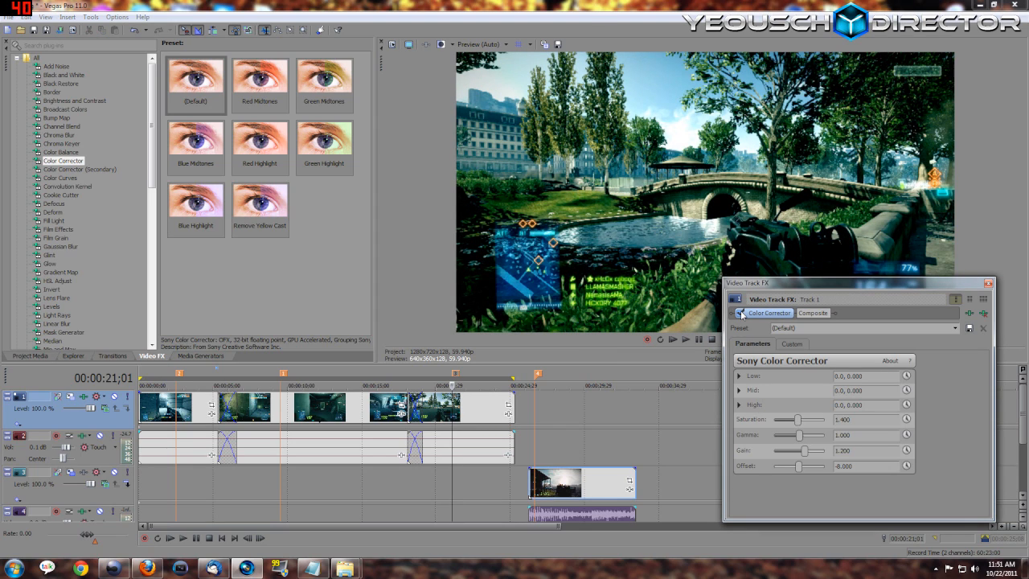
pyautogui.click(741, 313)
pyautogui.click(740, 314)
pyautogui.click(740, 313)
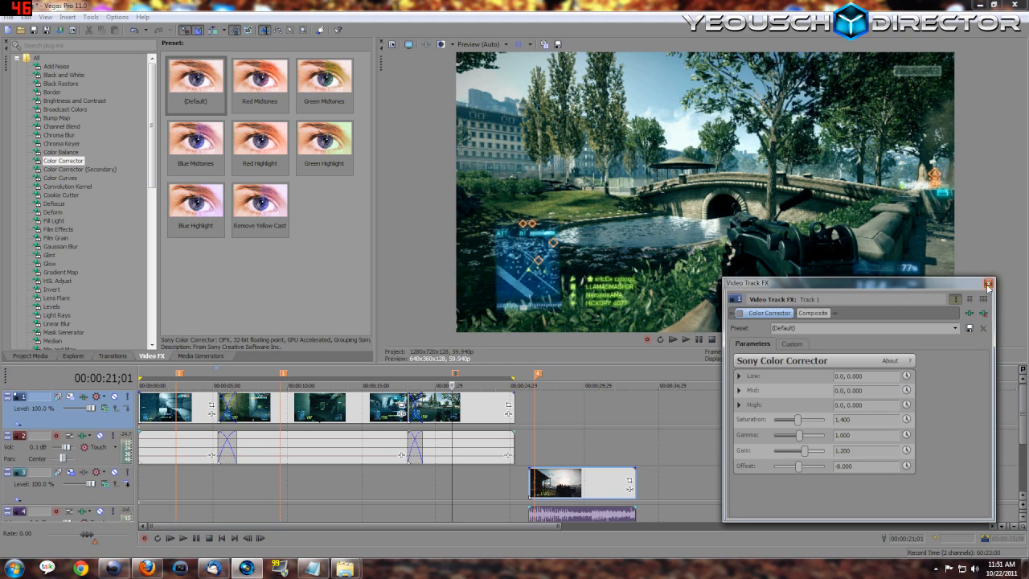
pyautogui.click(988, 283)
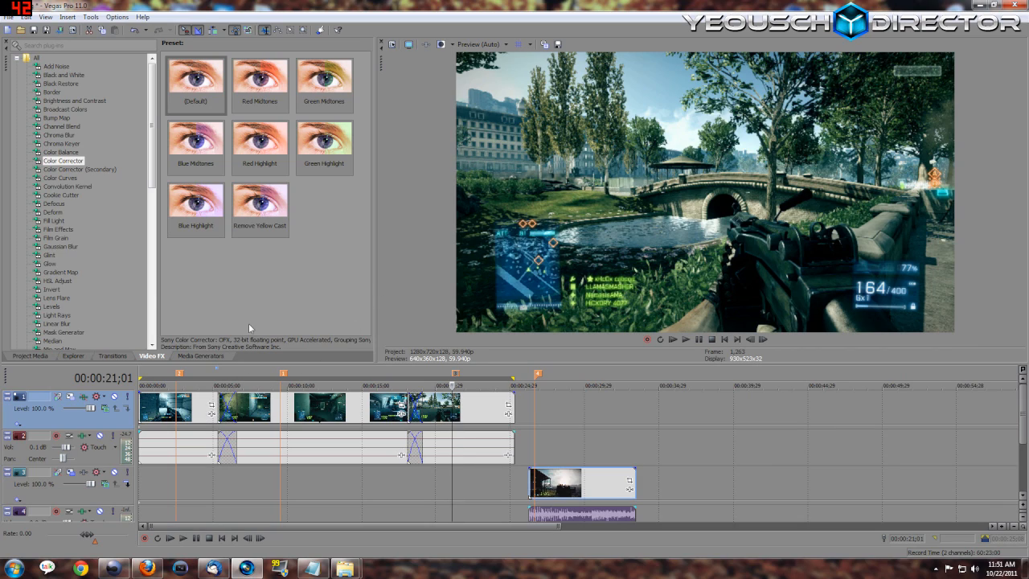
pyautogui.rightClick(190, 414)
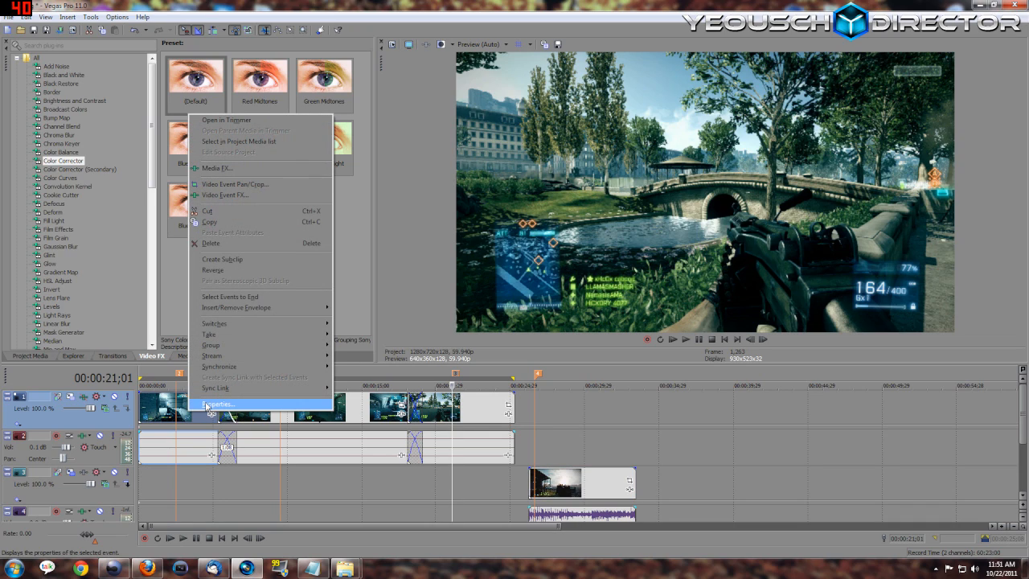
pyautogui.click(217, 403)
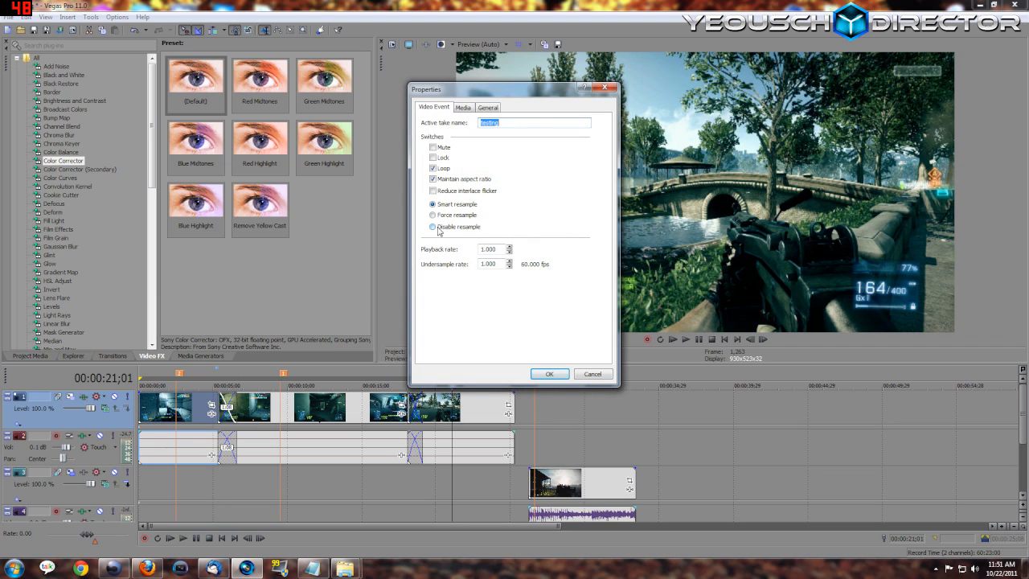
pyautogui.click(433, 227)
pyautogui.click(548, 374)
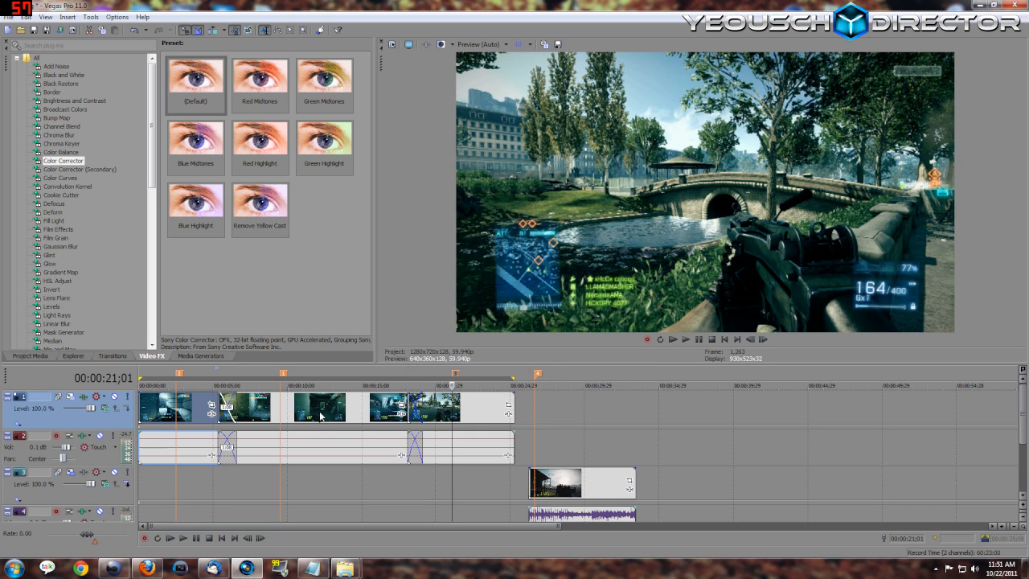
pyautogui.rightClick(321, 416)
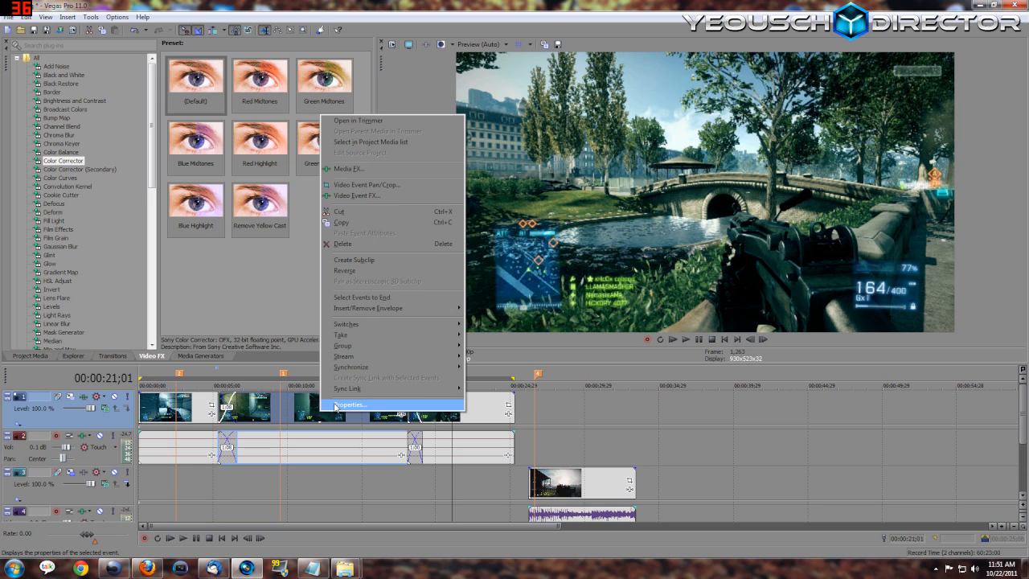
pyautogui.click(335, 405)
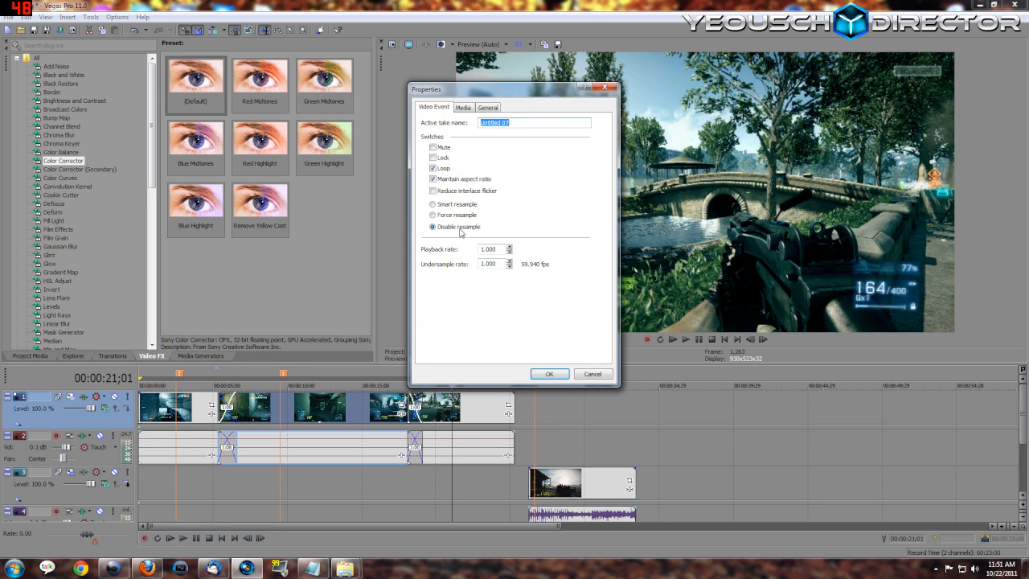
pyautogui.click(592, 374)
pyautogui.click(475, 410)
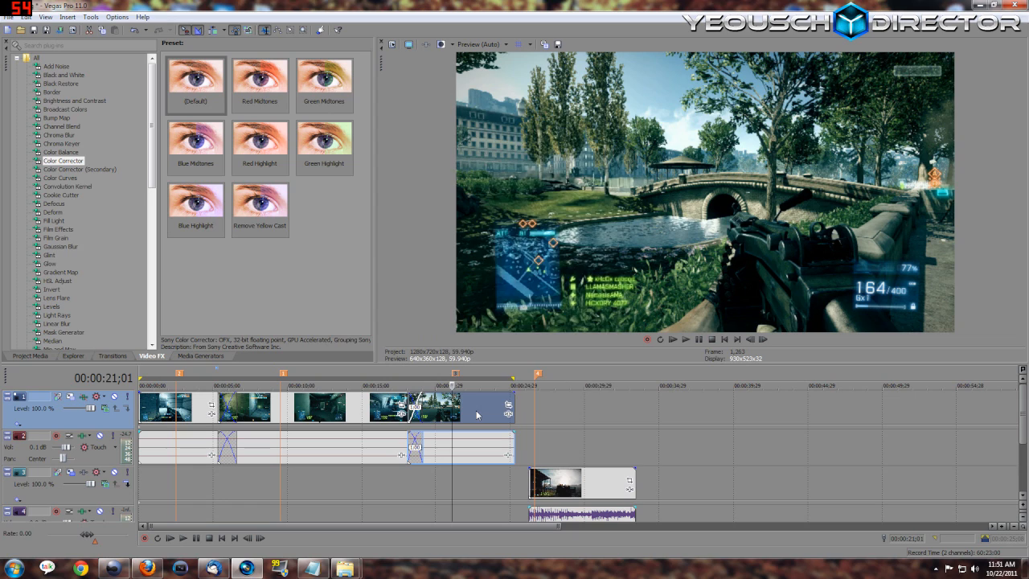
pyautogui.rightClick(490, 409)
pyautogui.click(491, 406)
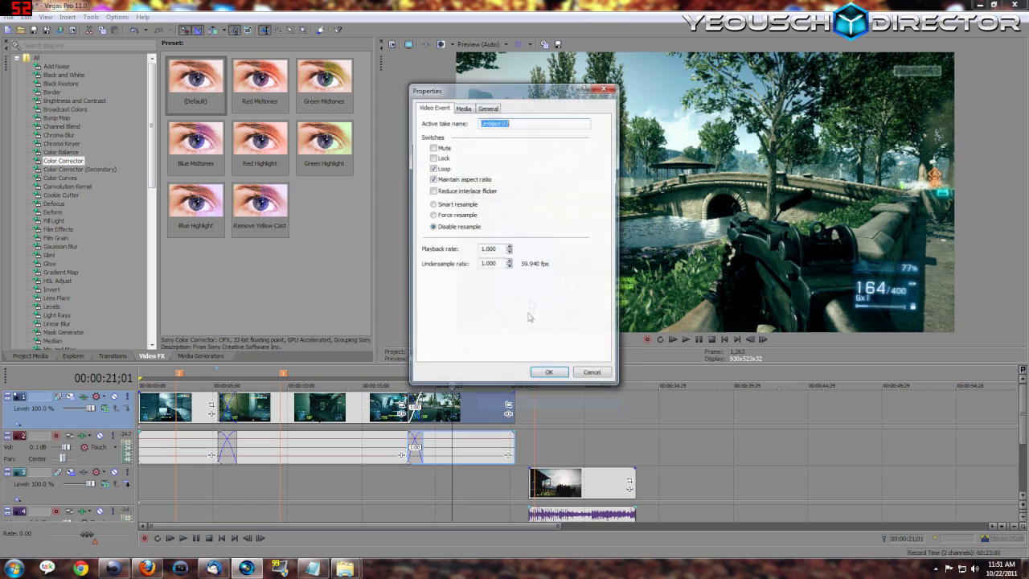
pyautogui.click(592, 374)
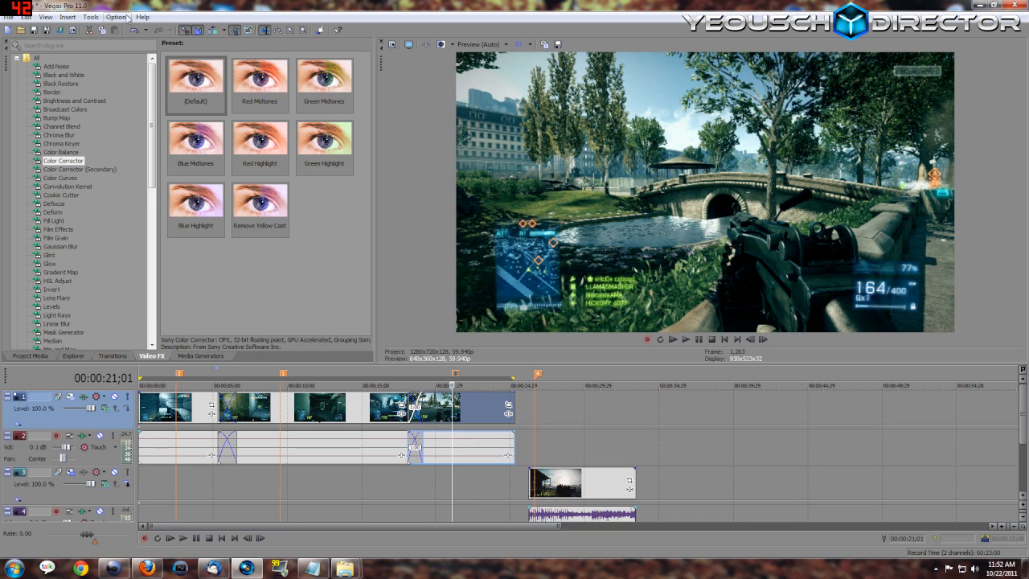
pyautogui.click(117, 17)
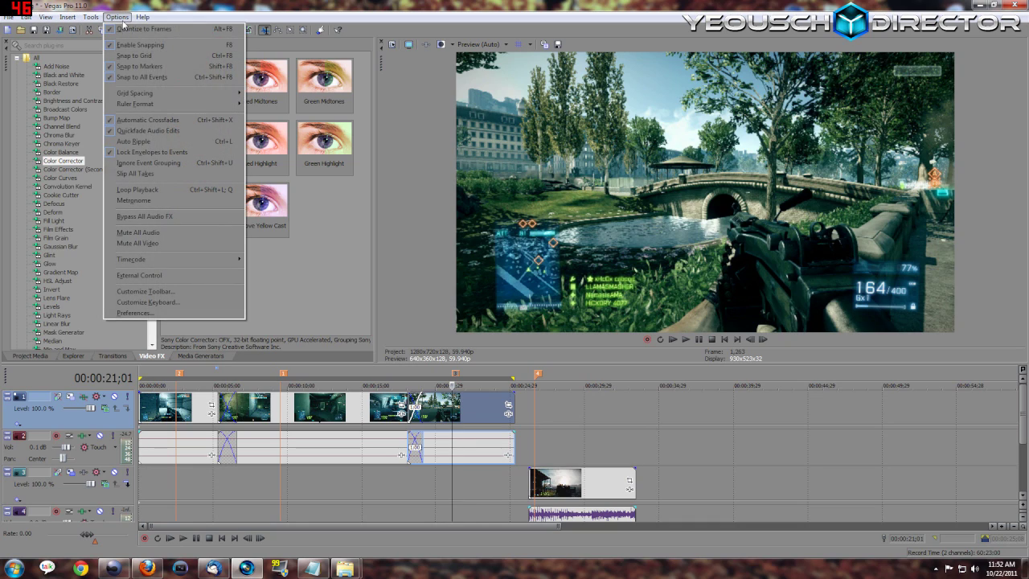
pyautogui.click(137, 313)
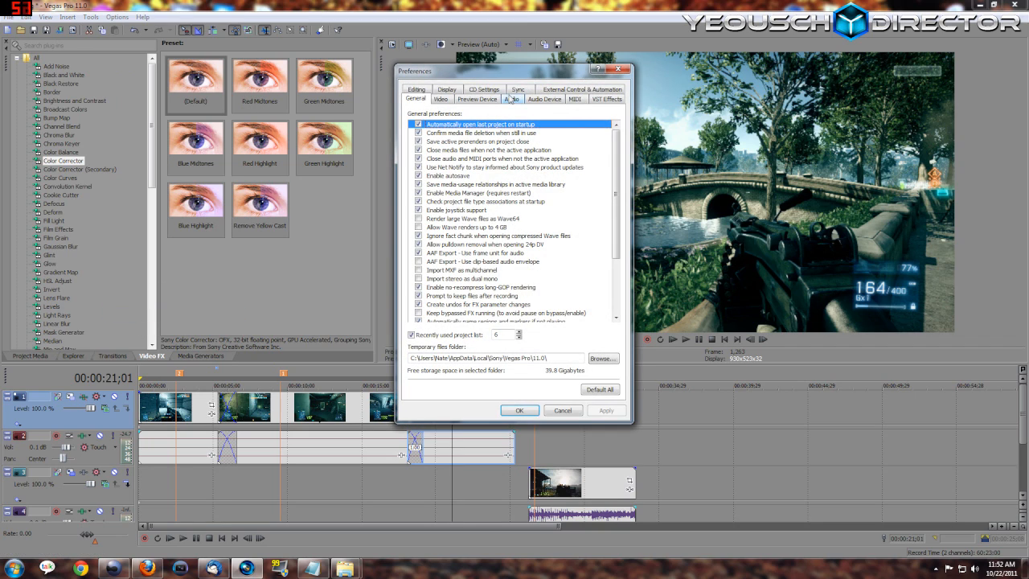
pyautogui.click(441, 99)
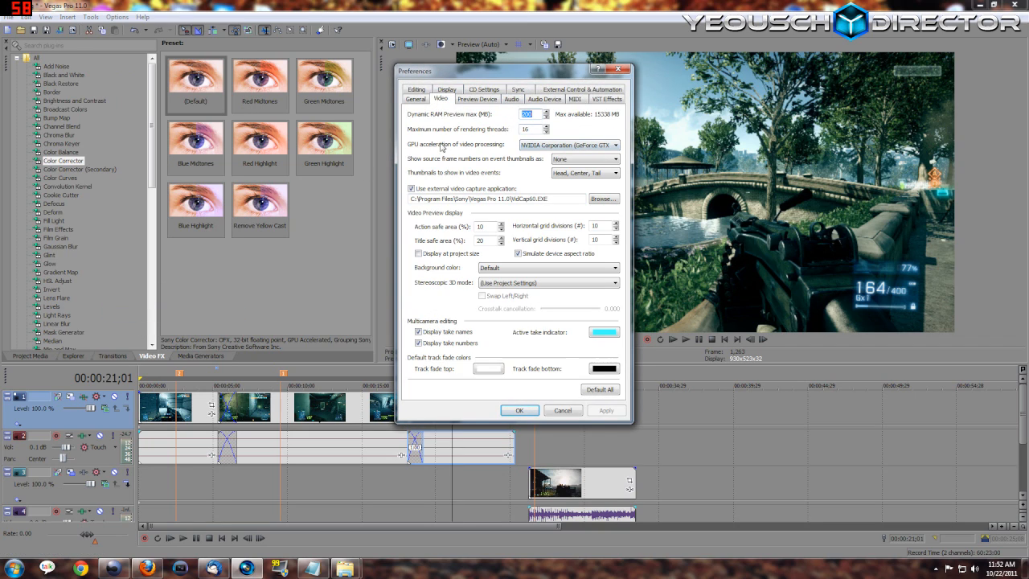
pyautogui.click(616, 145)
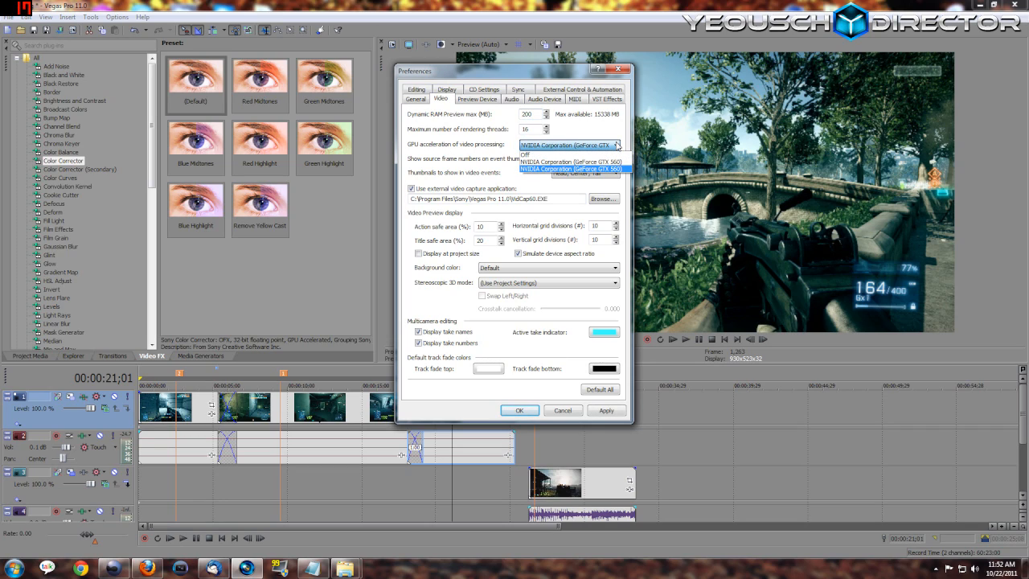
pyautogui.click(571, 169)
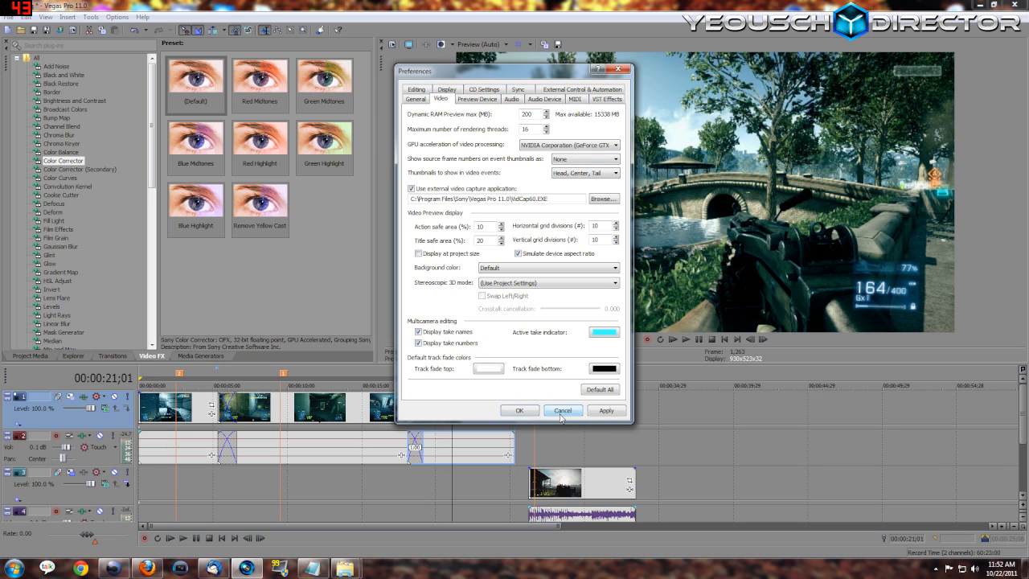
pyautogui.click(562, 411)
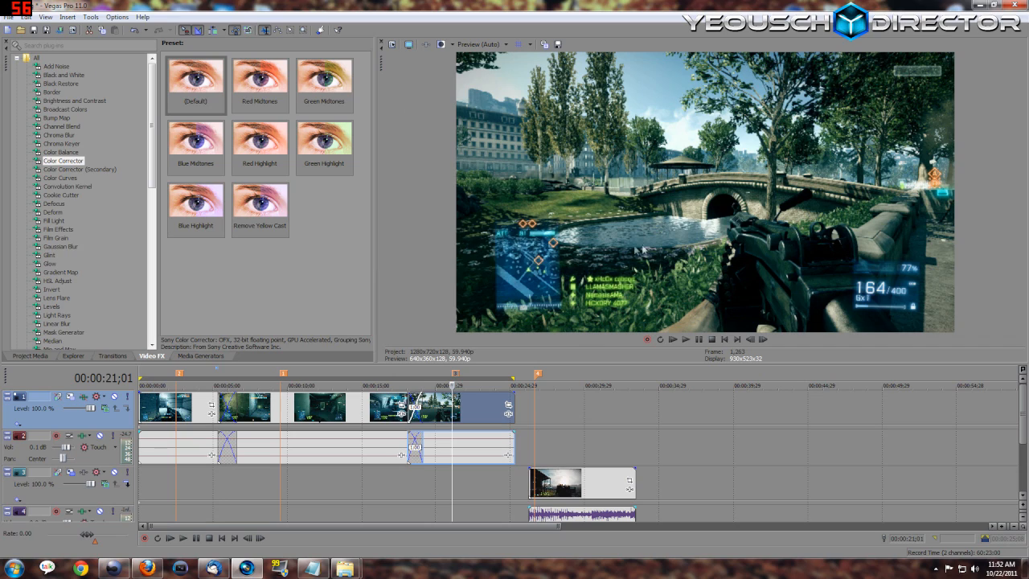
pyautogui.click(267, 402)
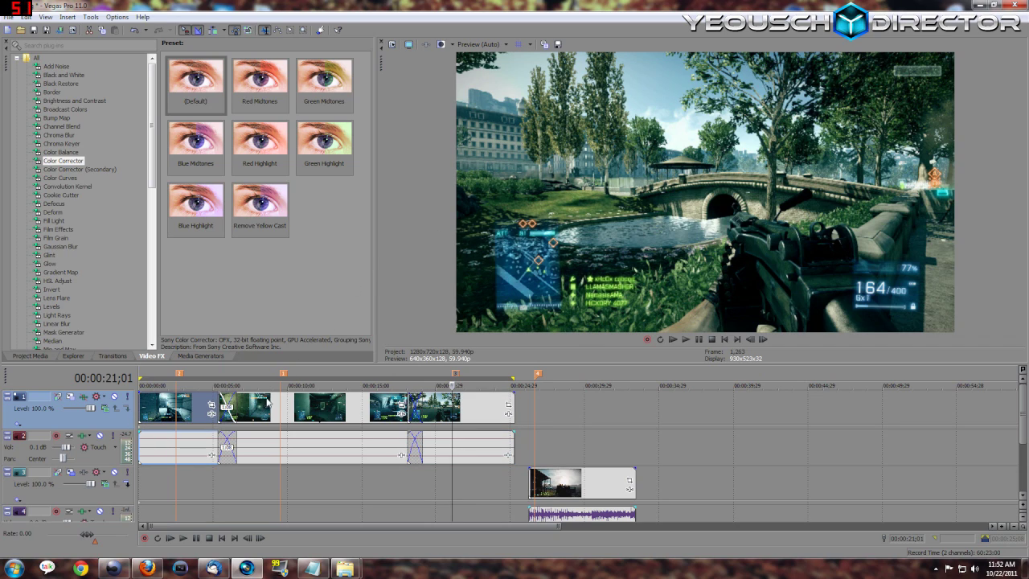
# In Render As, choose the 'youtube new' WMV template and review its Customize Template audio settings.
pyautogui.click(267, 402)
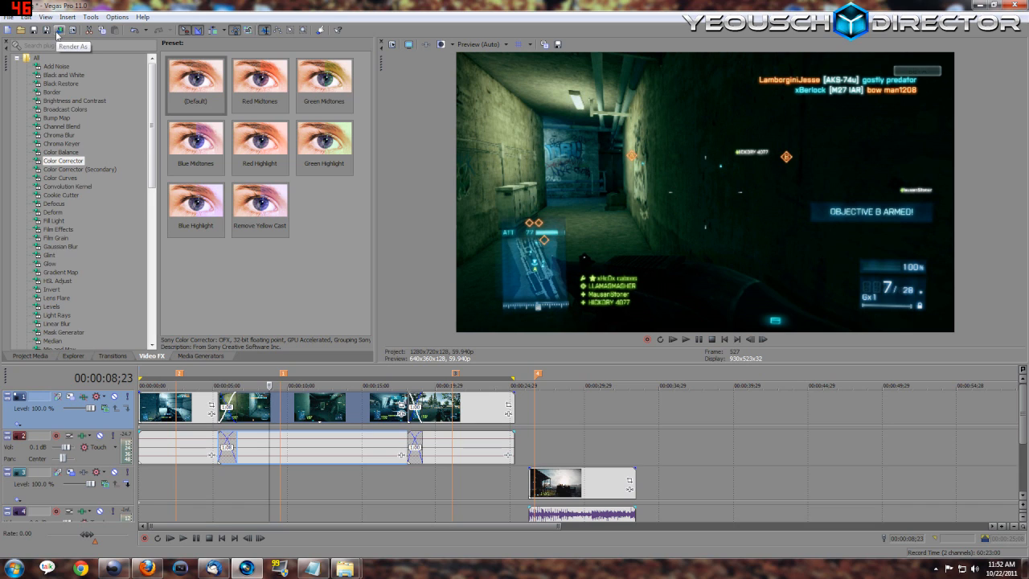
pyautogui.click(57, 31)
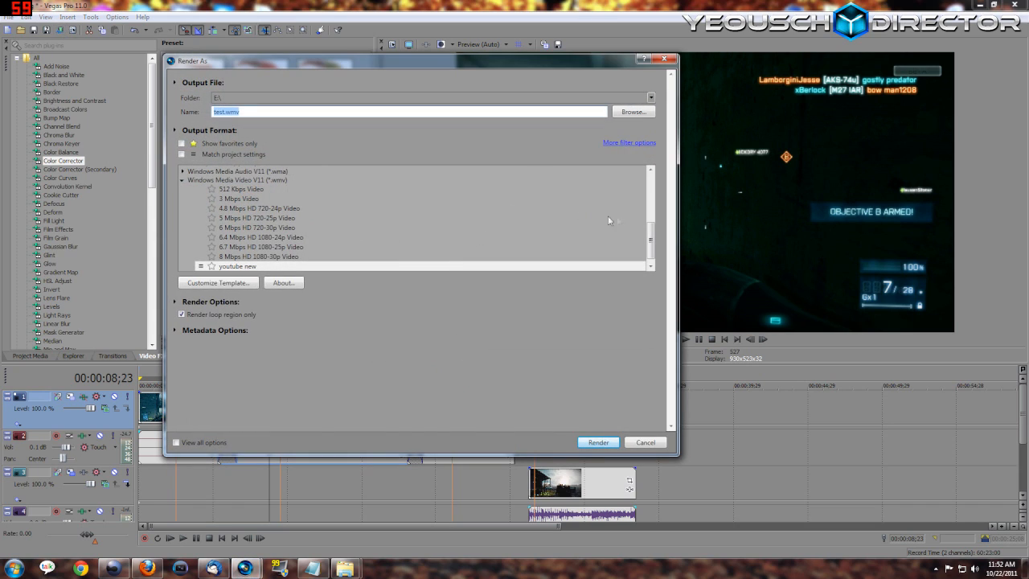
pyautogui.moveTo(652, 240)
pyautogui.mouseDown()
pyautogui.moveTo(651, 171)
pyautogui.moveTo(651, 239)
pyautogui.mouseUp()
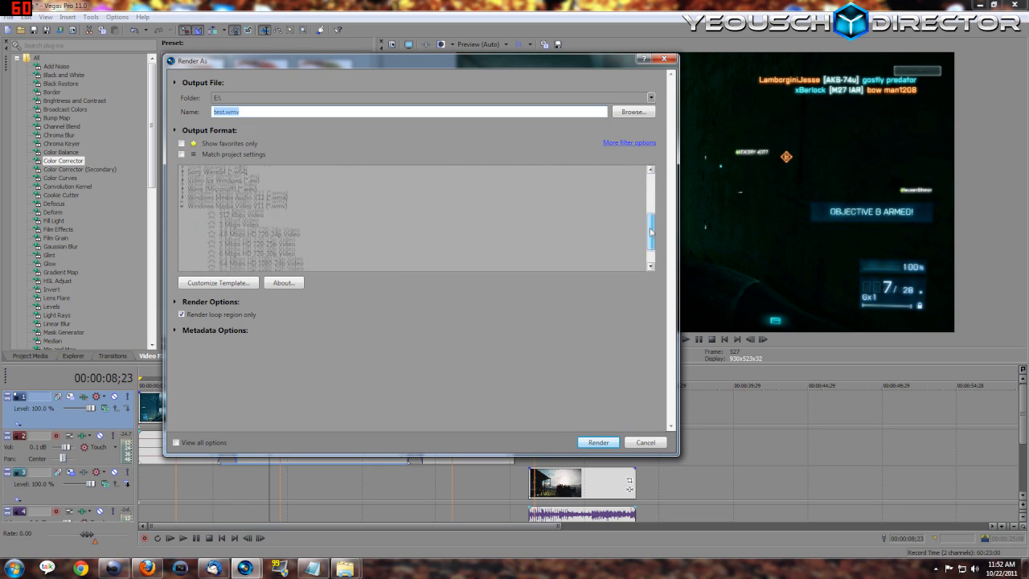
pyautogui.moveTo(651, 240); pyautogui.dragTo(651, 230)
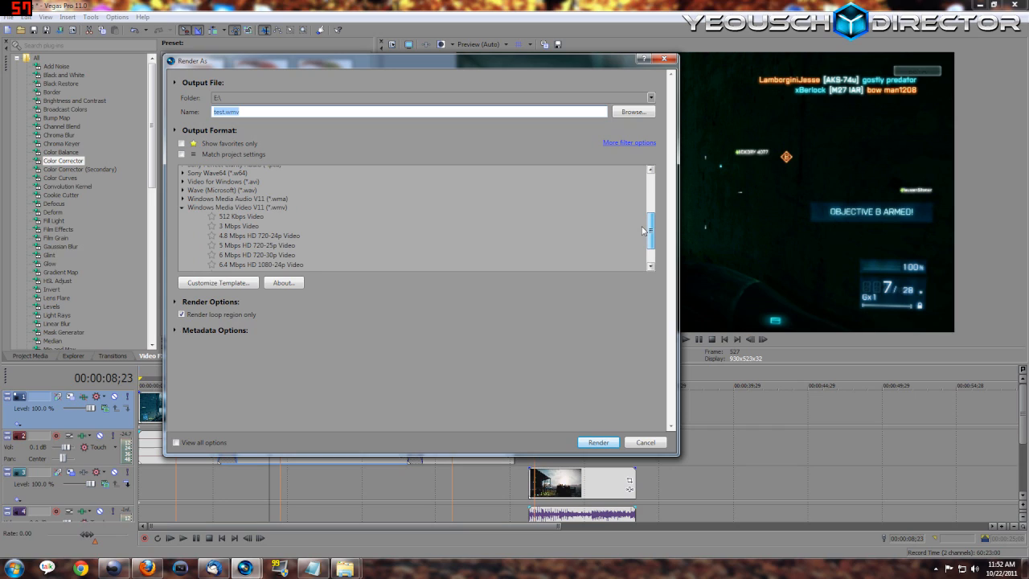
pyautogui.moveTo(650, 229); pyautogui.dragTo(650, 240)
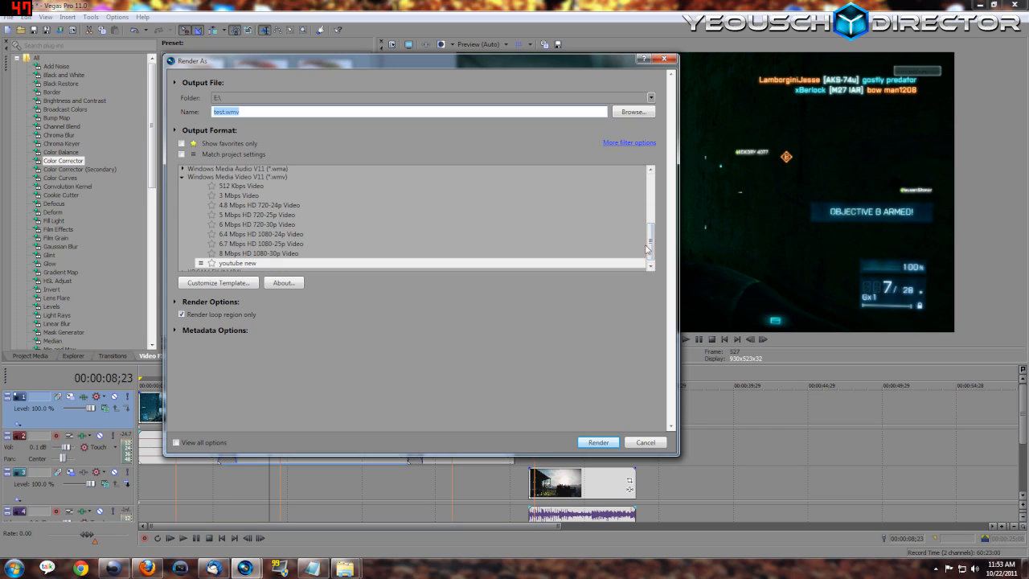
pyautogui.click(269, 266)
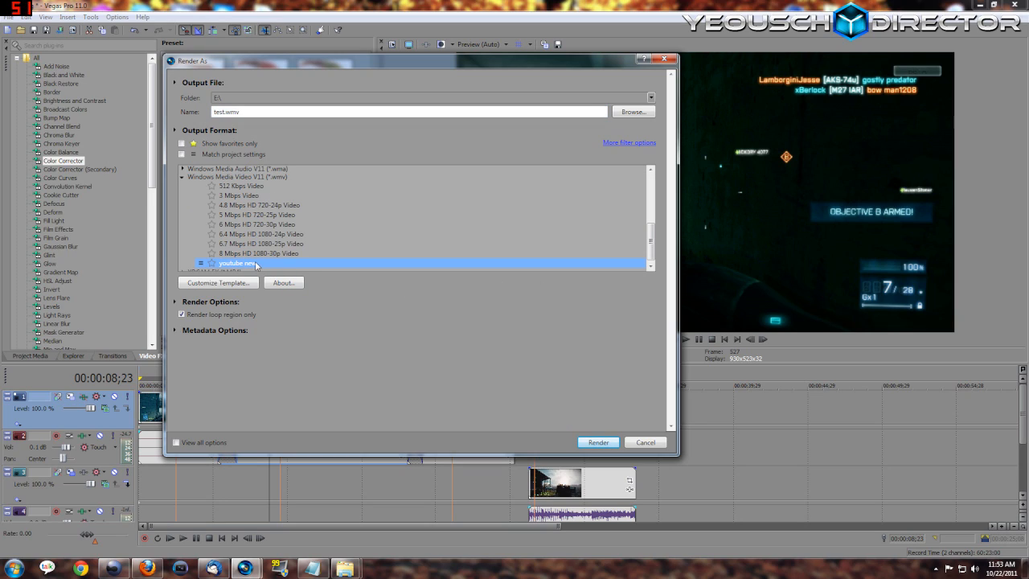
pyautogui.click(218, 283)
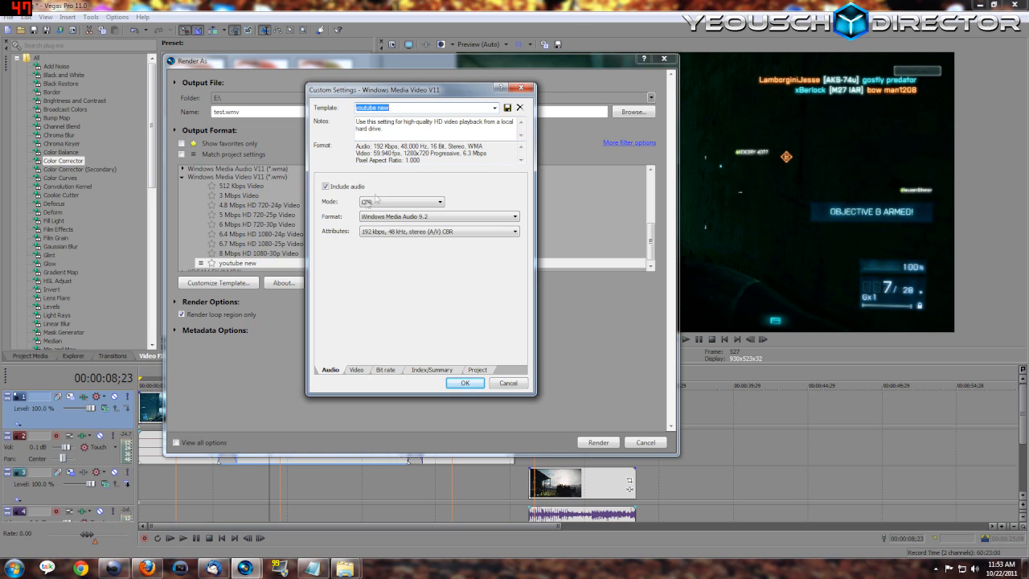
pyautogui.click(440, 205)
# Keep Windows Media Audio 9.2 as the template's audio format.
pyautogui.click(402, 209)
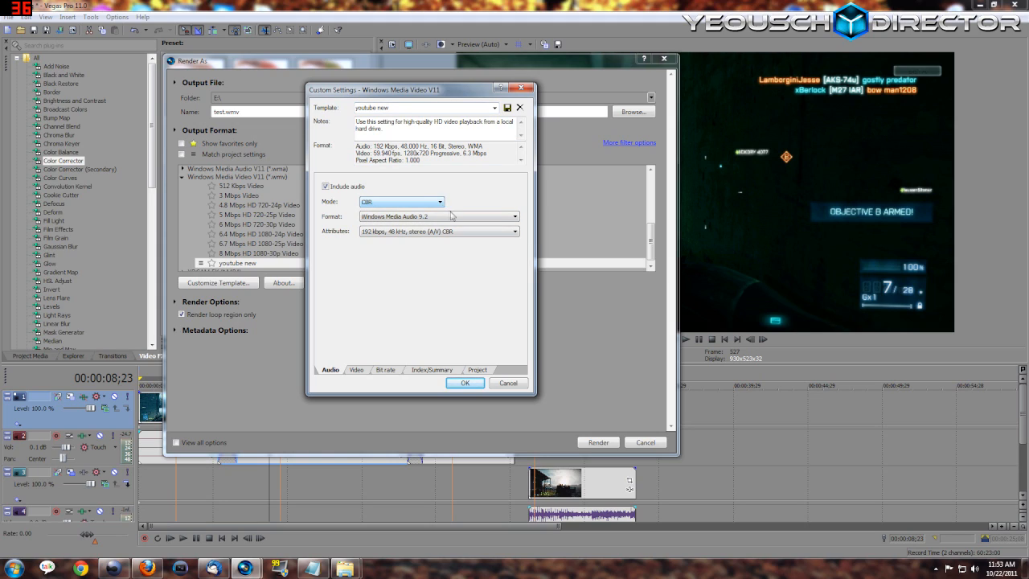
pyautogui.click(463, 217)
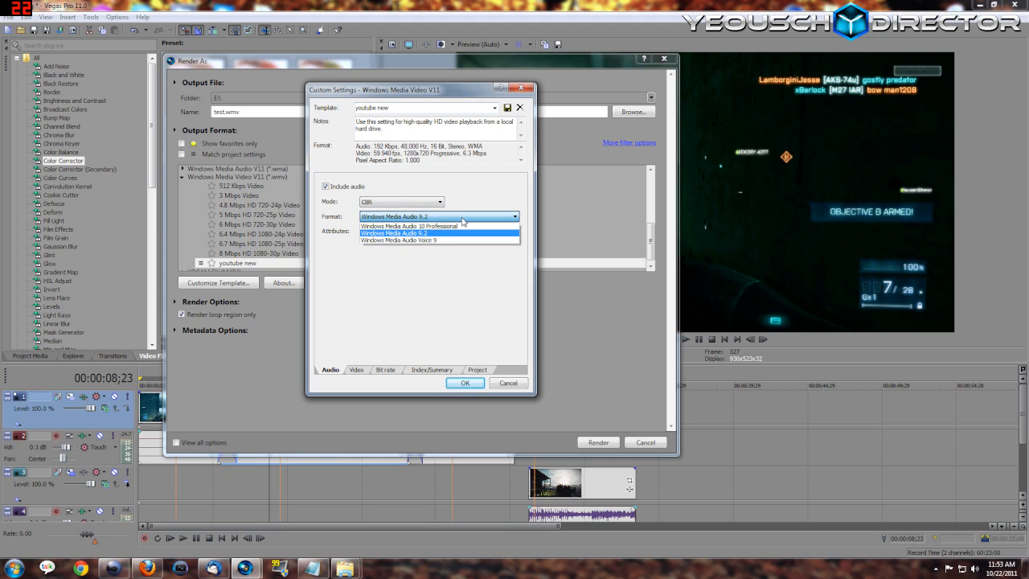
pyautogui.click(463, 220)
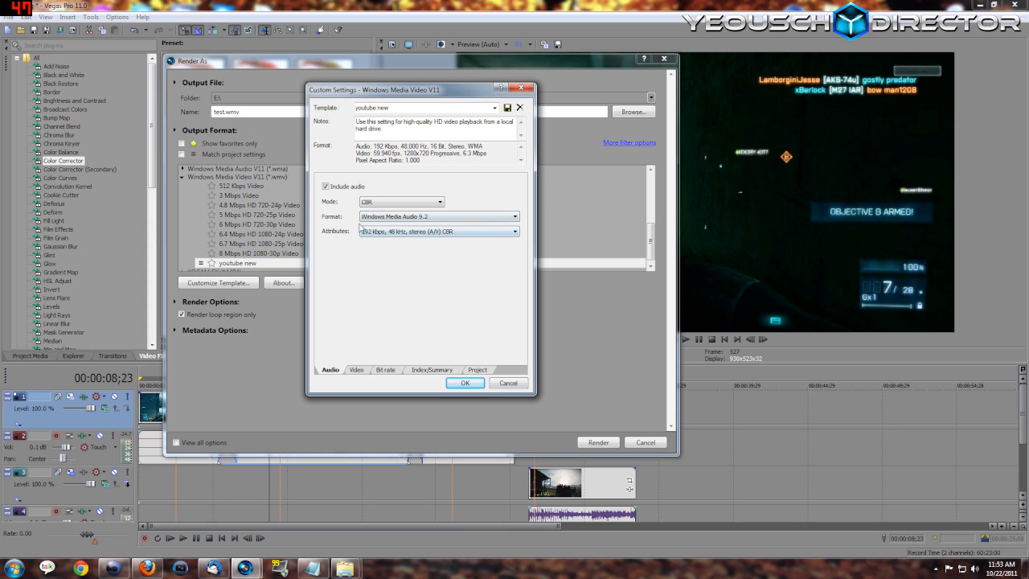
# Verify the video settings stay 1280x720 with square pixels at 59.94 fps, then move to bit rate.
pyautogui.click(356, 370)
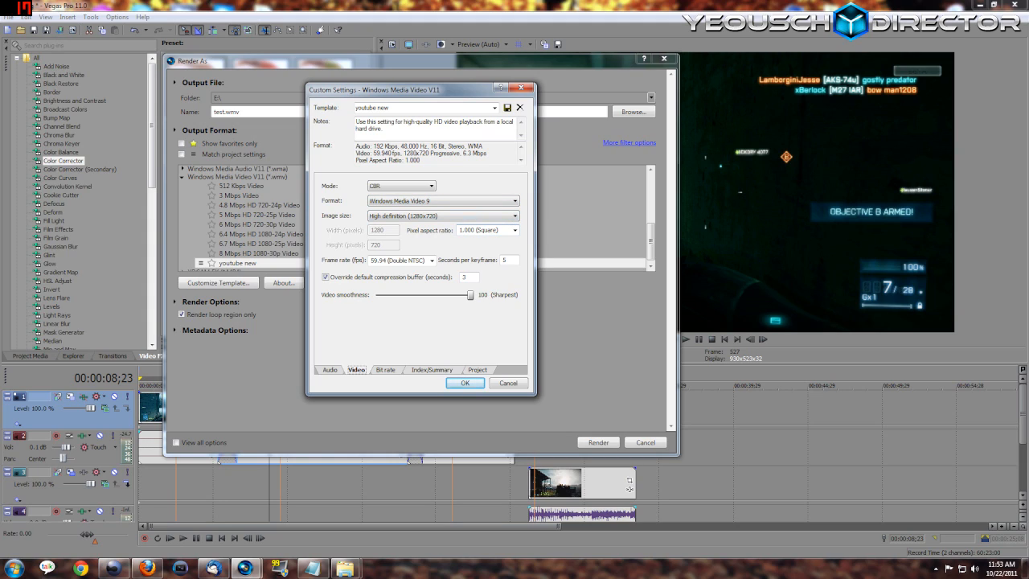
pyautogui.click(515, 231)
pyautogui.click(431, 260)
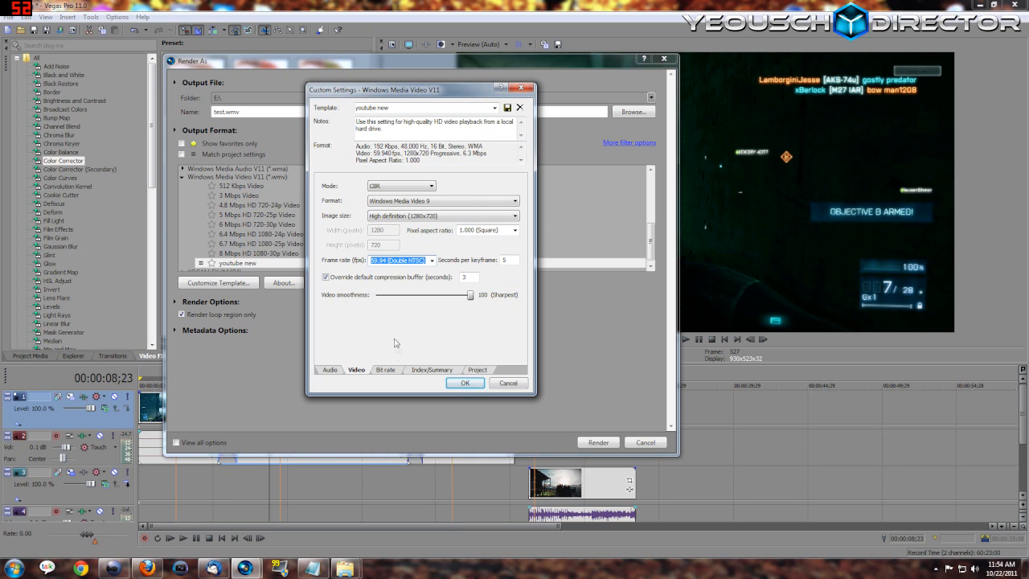
pyautogui.click(387, 370)
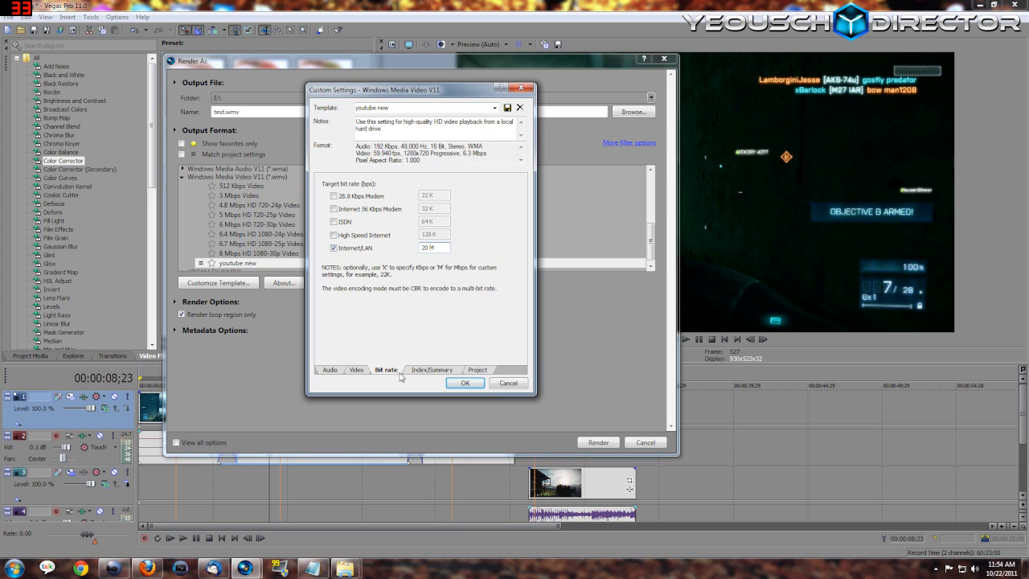
# Confirm Best video rendering quality on the Project page and OK the custom settings.
pyautogui.click(448, 371)
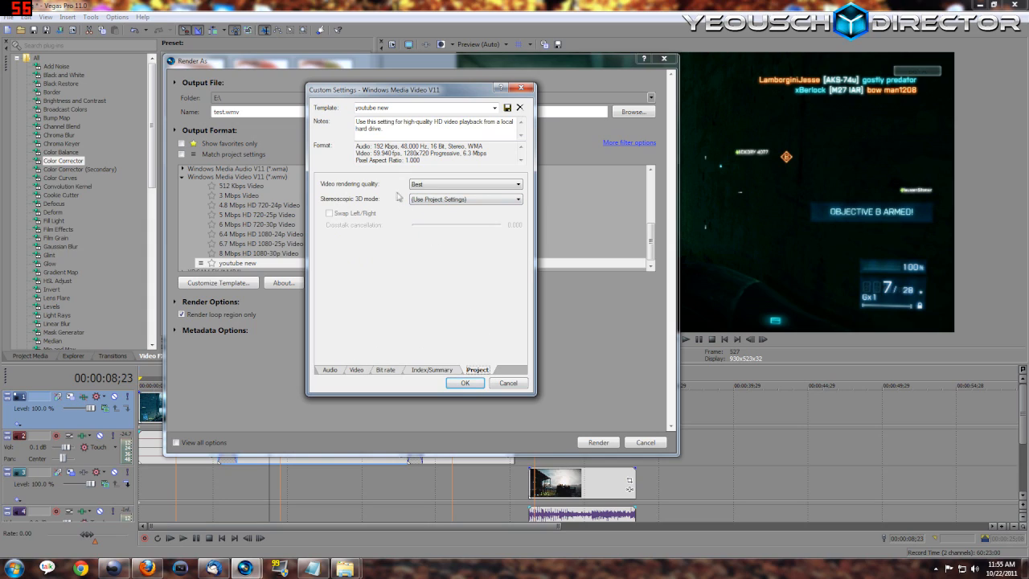
pyautogui.click(518, 185)
pyautogui.click(508, 382)
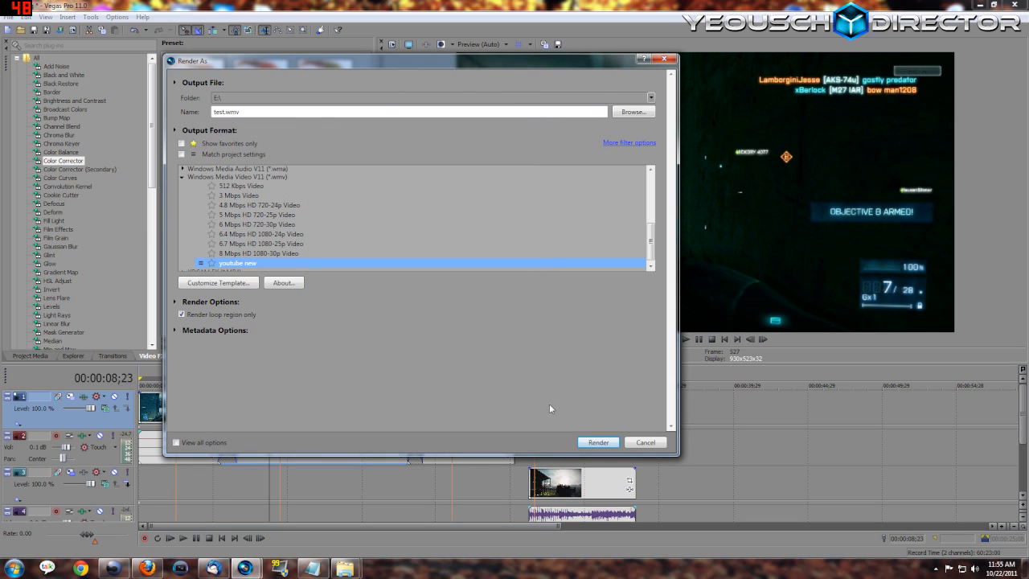
# Cancel the Render As dialog without rendering.
pyautogui.click(644, 442)
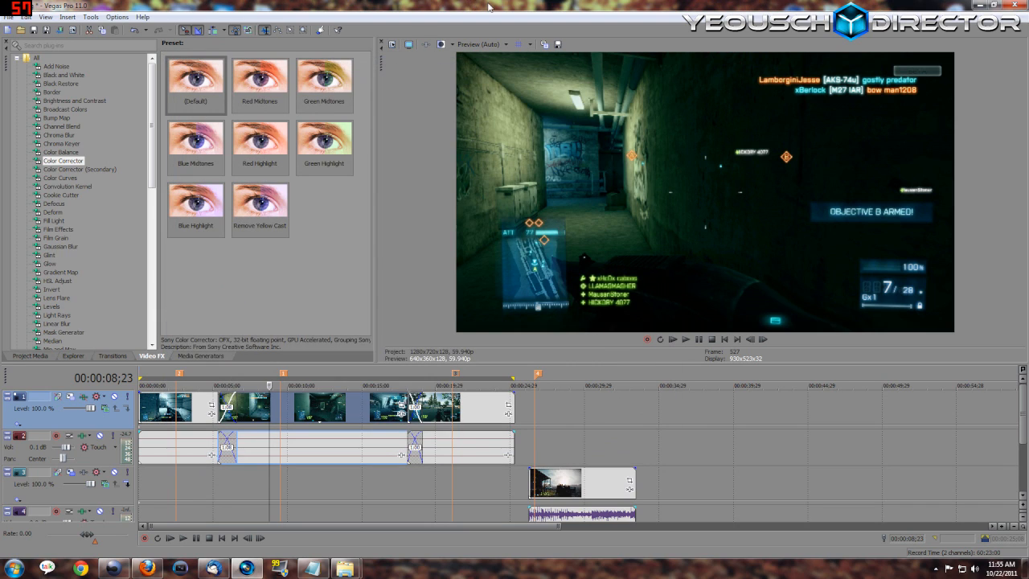